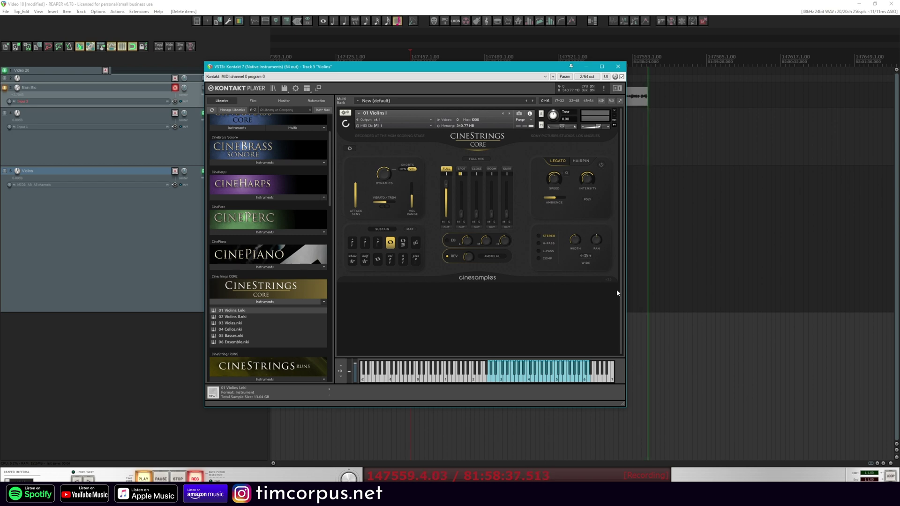
Step: Try different articulations, including tremolo, in the CineStrings CORE Violins I instrument
click(352, 242)
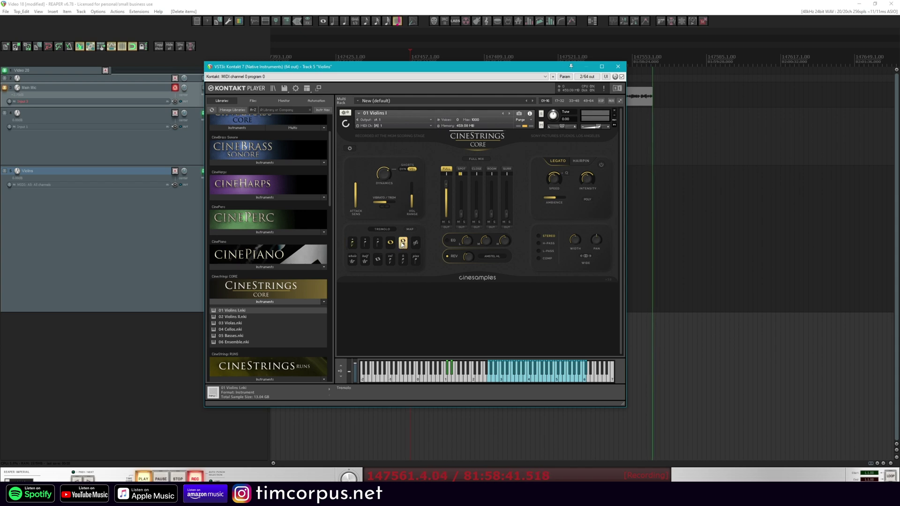
click(366, 260)
click(350, 149)
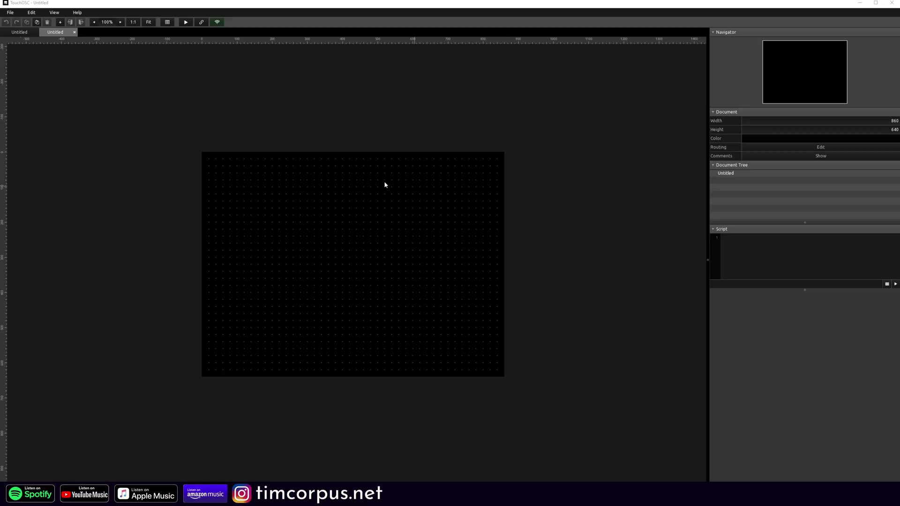
Step: Switch to TouchOSC in a maximized window and create a button near the upper-left corner of the blank layout
click(876, 6)
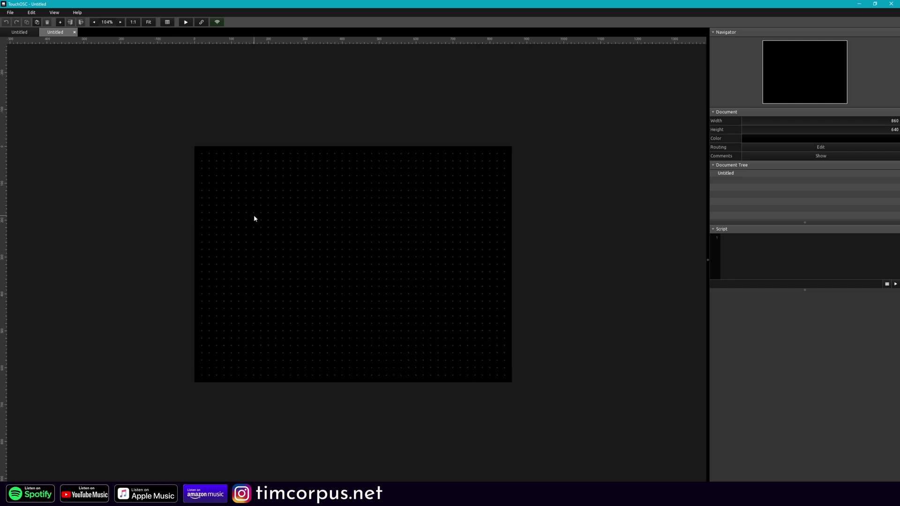
scroll(254, 218, up, 3)
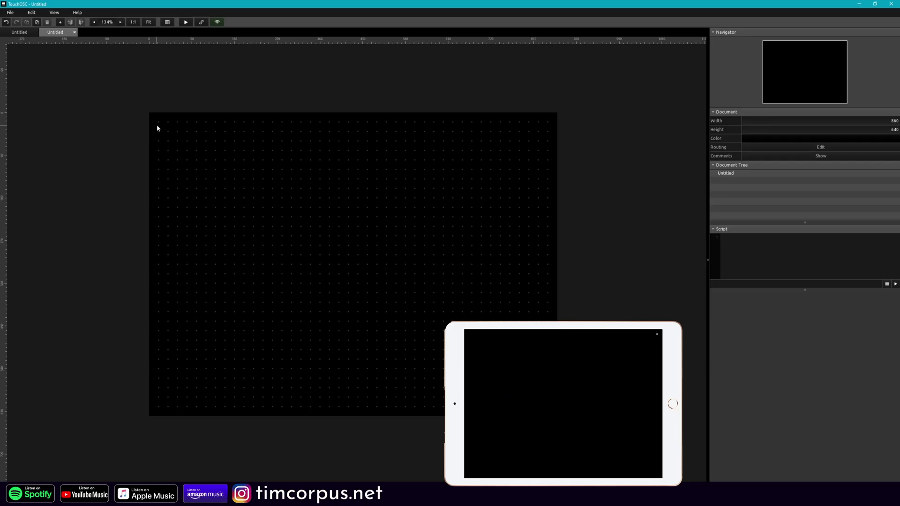
right_click(157, 125)
click(171, 147)
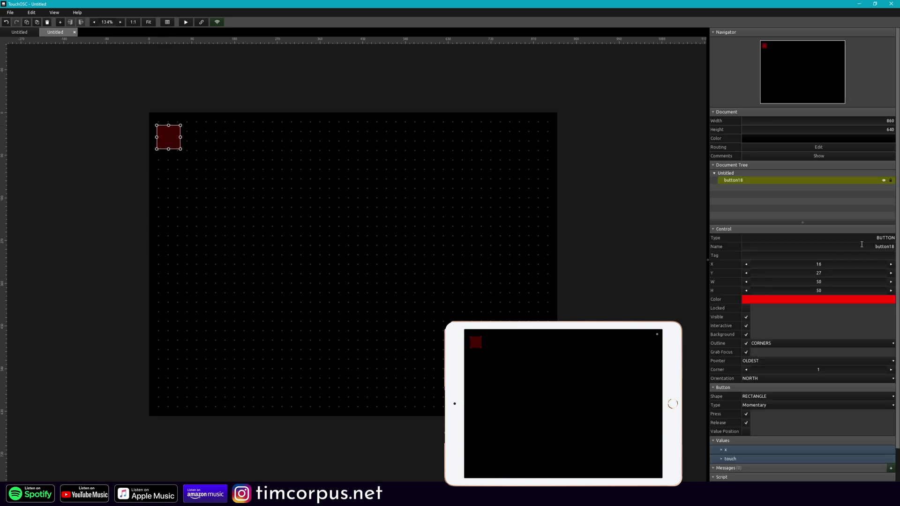
Step: Set the button's width and height to 100 and move it to about X 20, Y 40
click(868, 281)
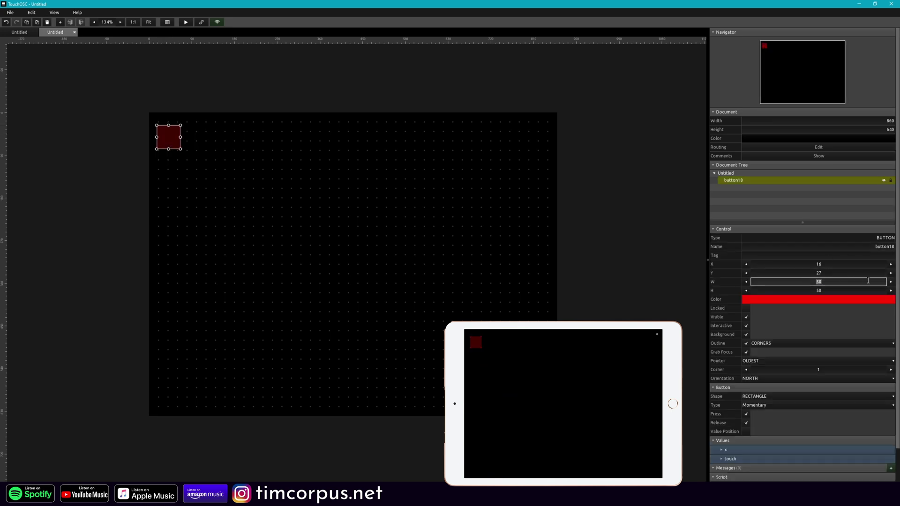
text(100)
click(831, 291)
text(100)
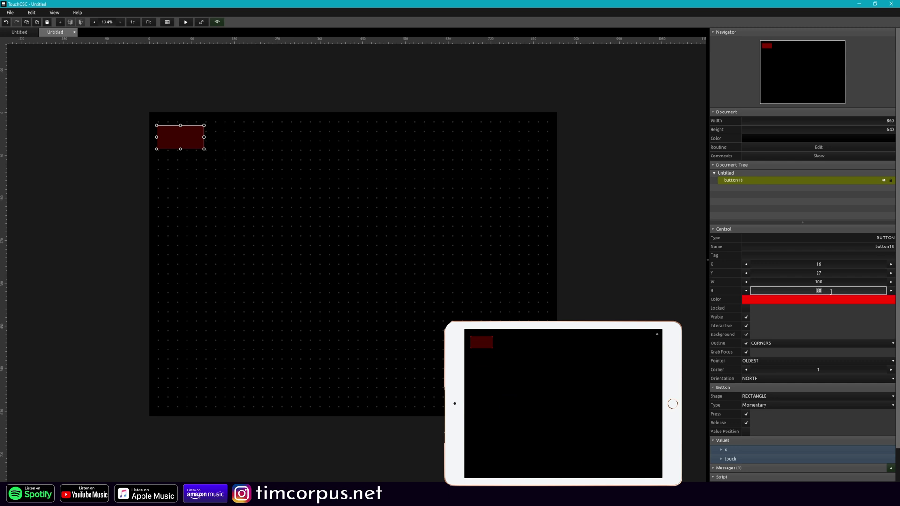
key(Return)
click(297, 180)
drag(193, 146, 193, 155)
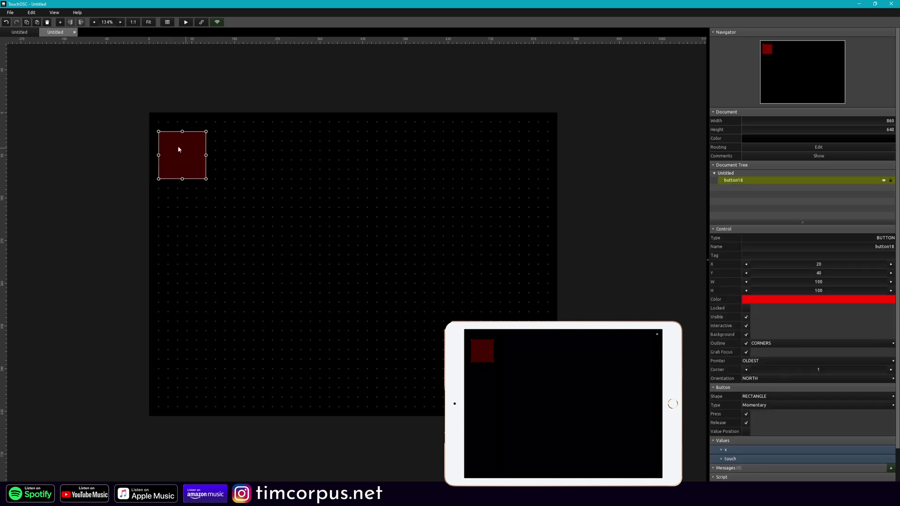
Step: Create a label directly above the button at about X 20, Y 9, and widen it to 100
right_click(221, 142)
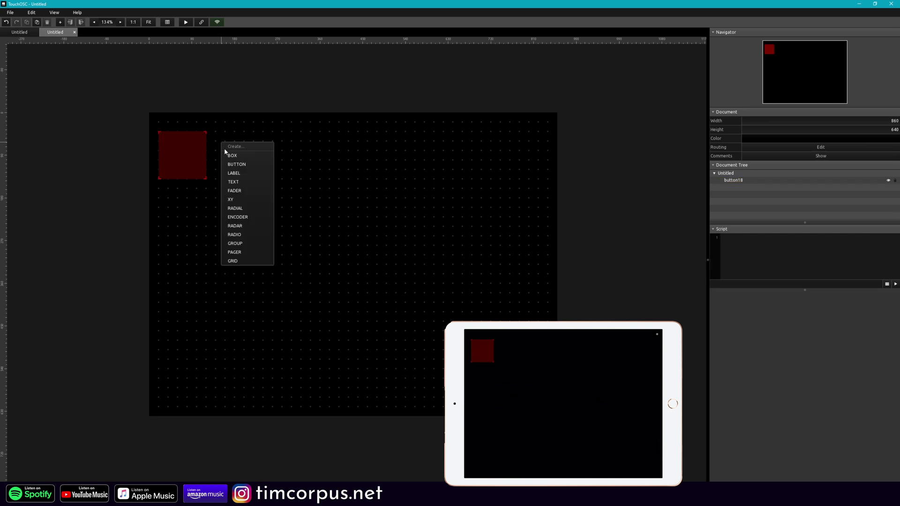
click(249, 174)
drag(241, 146, 181, 125)
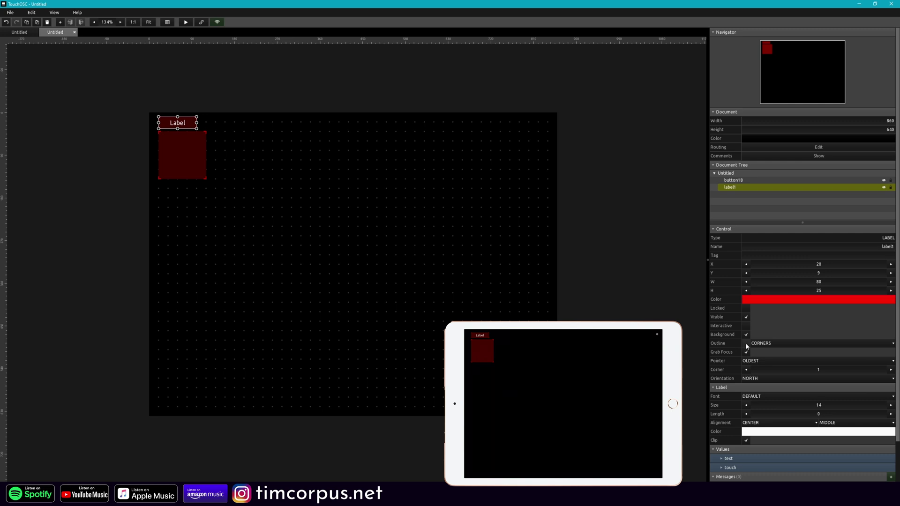
drag(200, 123, 207, 123)
click(324, 218)
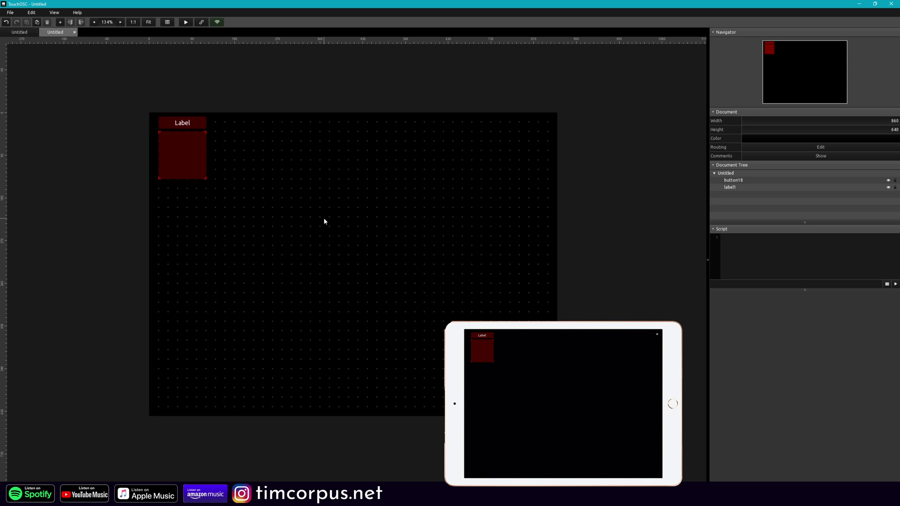
Step: Duplicate the label and button pair and place the copy directly below the original at about X 20, Y 169
click(200, 124)
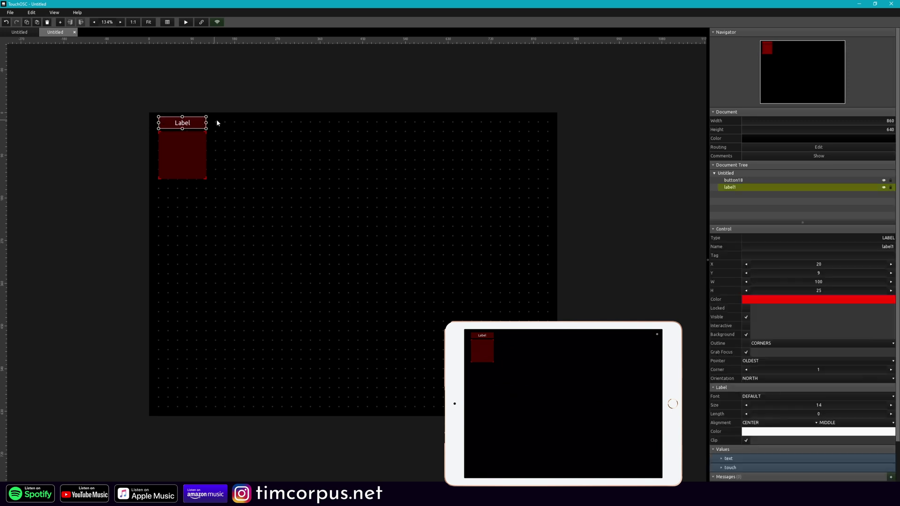
click(239, 141)
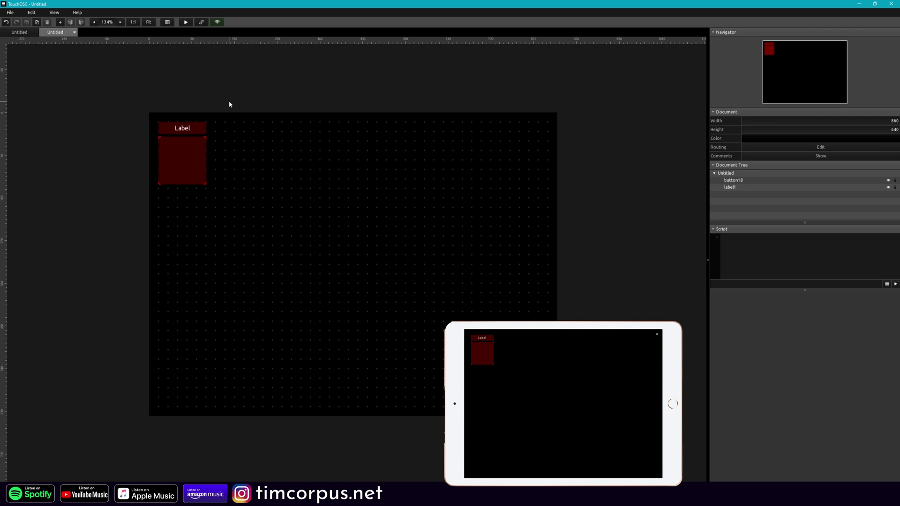
drag(228, 104, 170, 229)
key(ctrl+d)
key(ctrl+d)
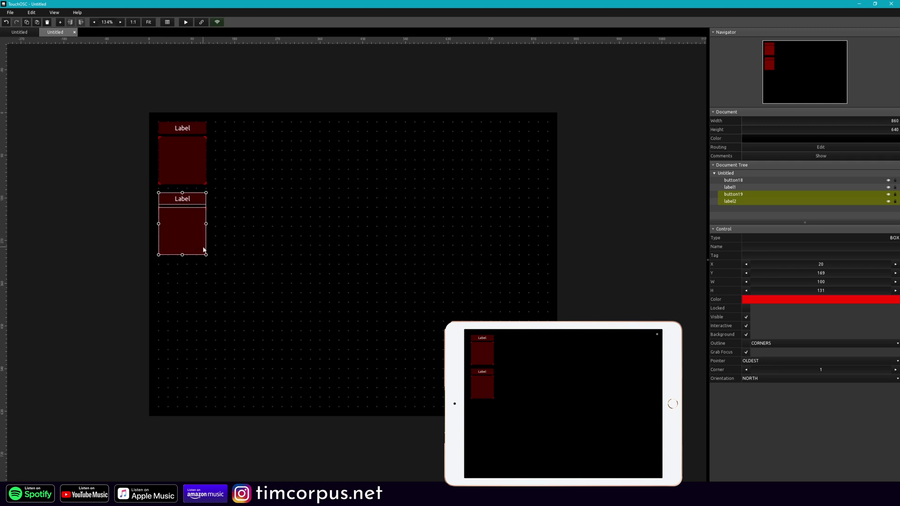
Step: Duplicate both label and button pairs and place the copies below to form a column of four pairs
key(ctrl+a)
key(ctrl+d)
drag(181, 157, 186, 305)
click(195, 87)
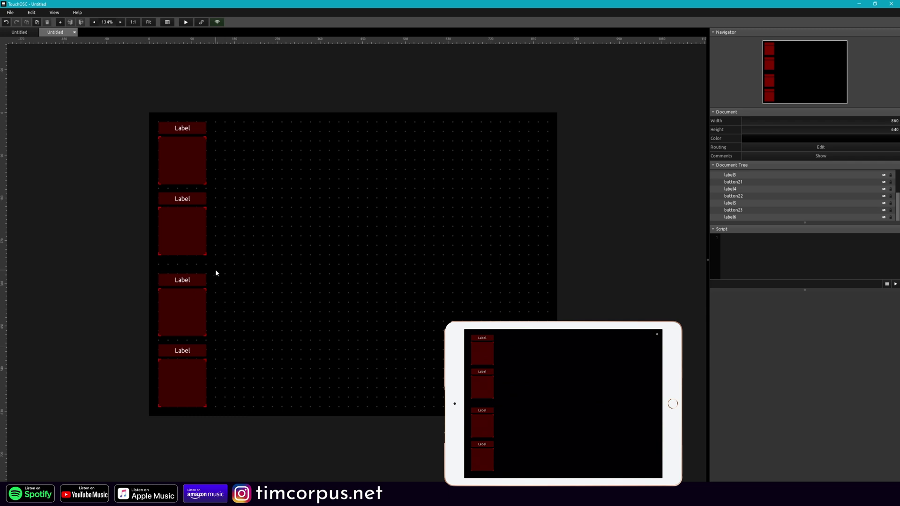
Step: Reposition the upper three label and button pairs so the four are evenly spaced, with the first at Y 9
drag(189, 316, 187, 312)
click(200, 234)
drag(200, 237, 196, 234)
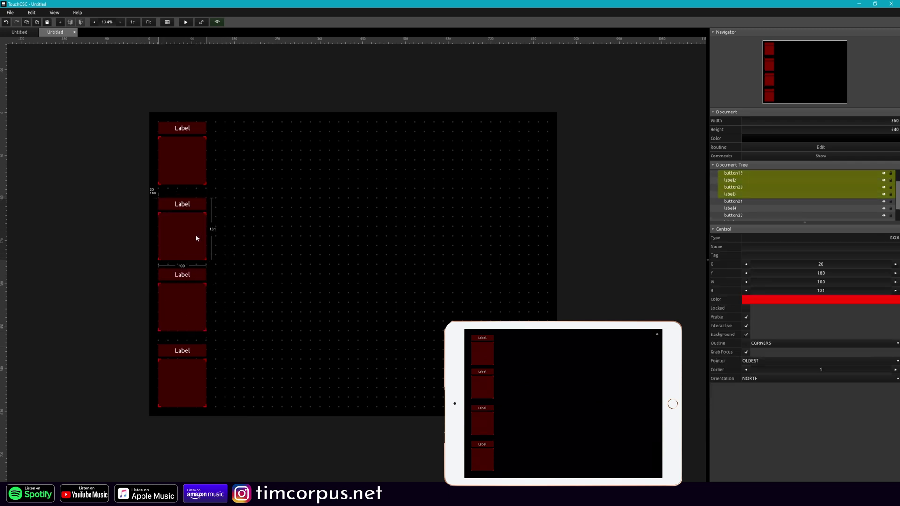
drag(175, 177, 173, 172)
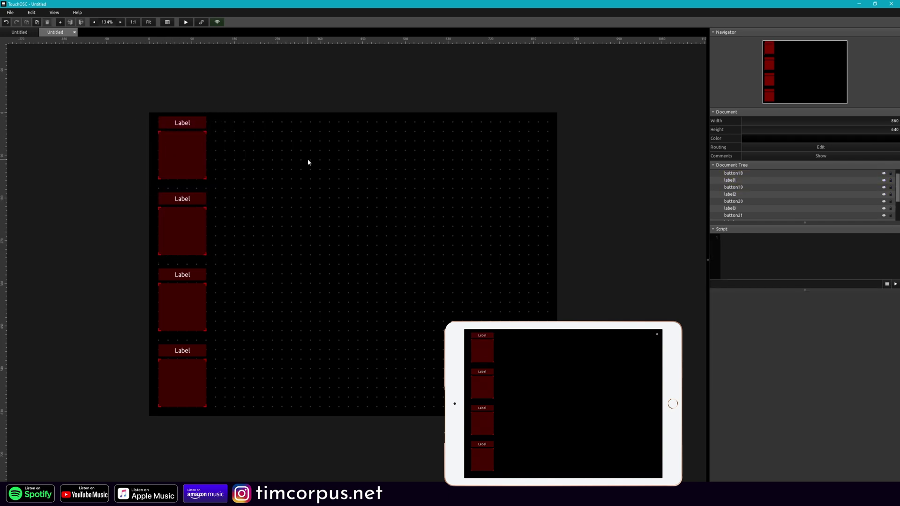
Step: Duplicate the whole column of pairs twice and place the copies side by side, forming three columns of four
drag(230, 71, 147, 450)
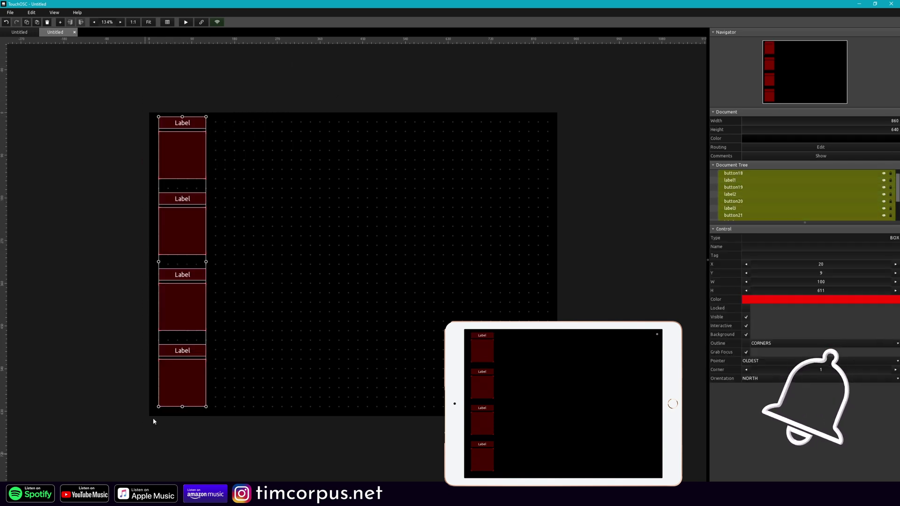
key(ctrl+d)
drag(183, 158, 297, 157)
key(ctrl+d)
click(362, 140)
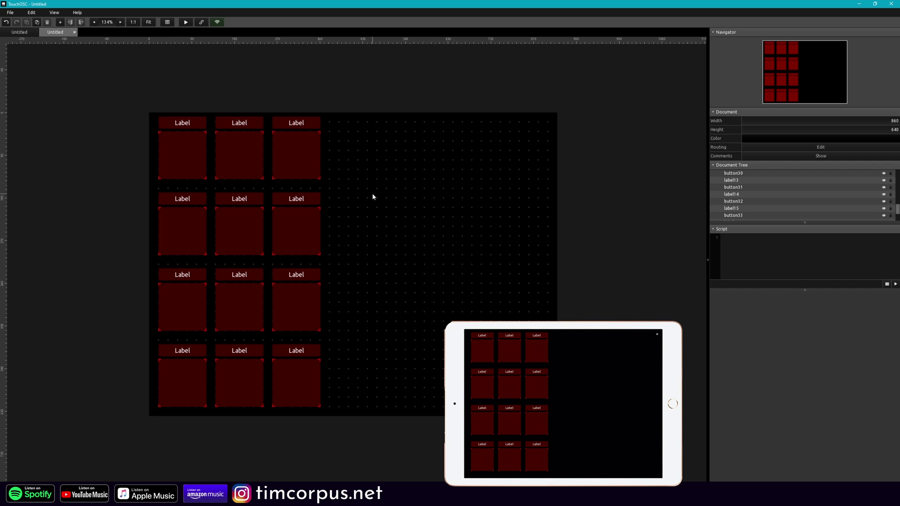
Step: Create a vertical fader about 80 wide and 480 high beside the button grid, and place a duplicate next to it
right_click(336, 204)
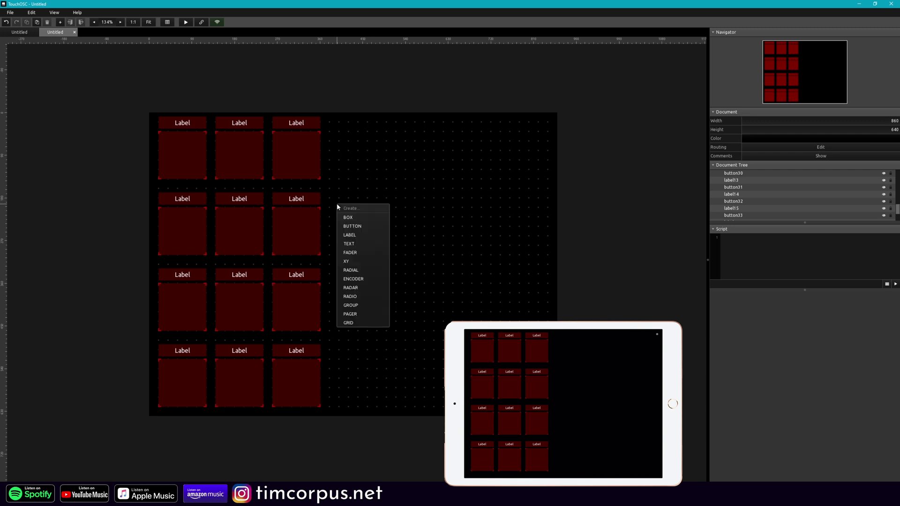
click(351, 253)
drag(356, 256, 347, 363)
drag(341, 312, 370, 176)
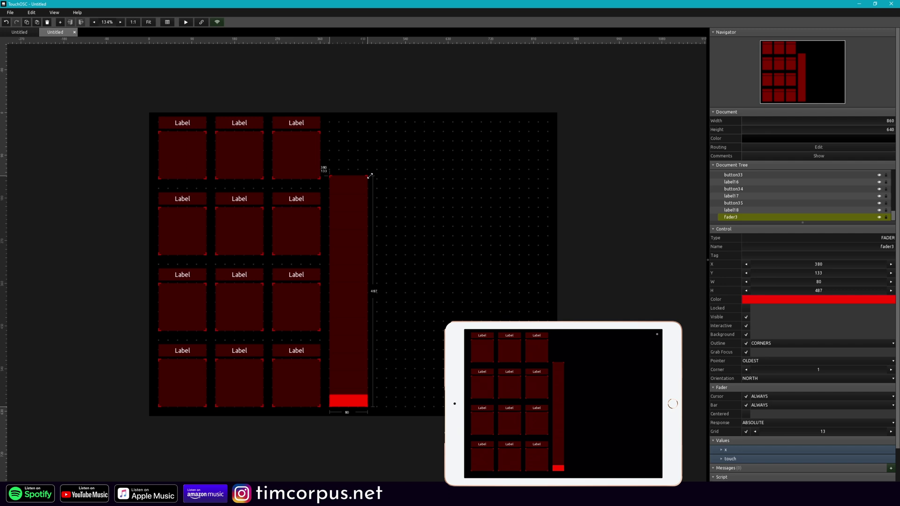
key(ctrl+d)
drag(364, 255, 411, 252)
click(466, 200)
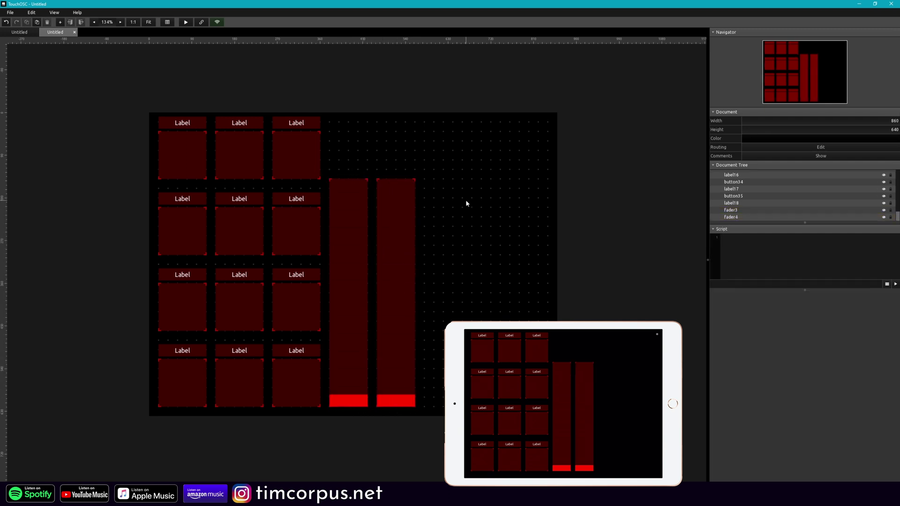
Step: Create an XY pad beside the second fader, about 260 wide and 300 high, at X 580, Y 320
right_click(435, 202)
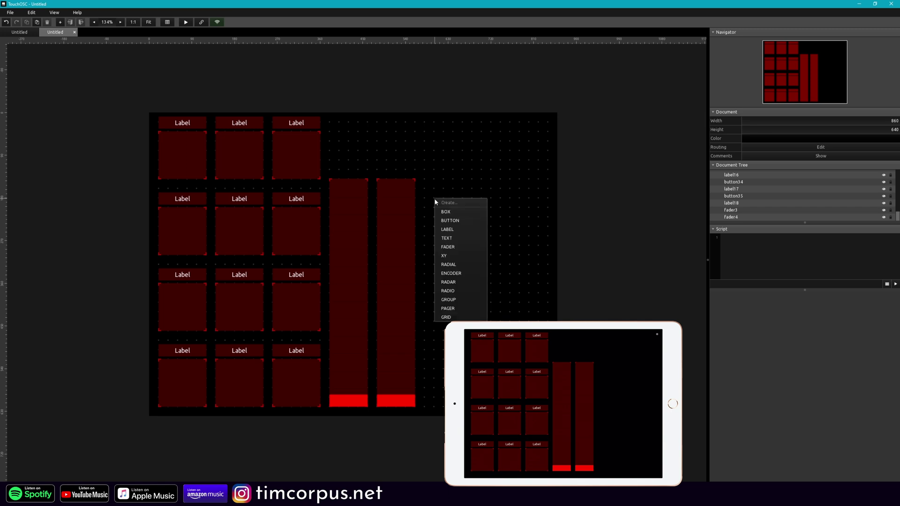
click(464, 256)
drag(466, 258, 455, 356)
drag(549, 293, 547, 265)
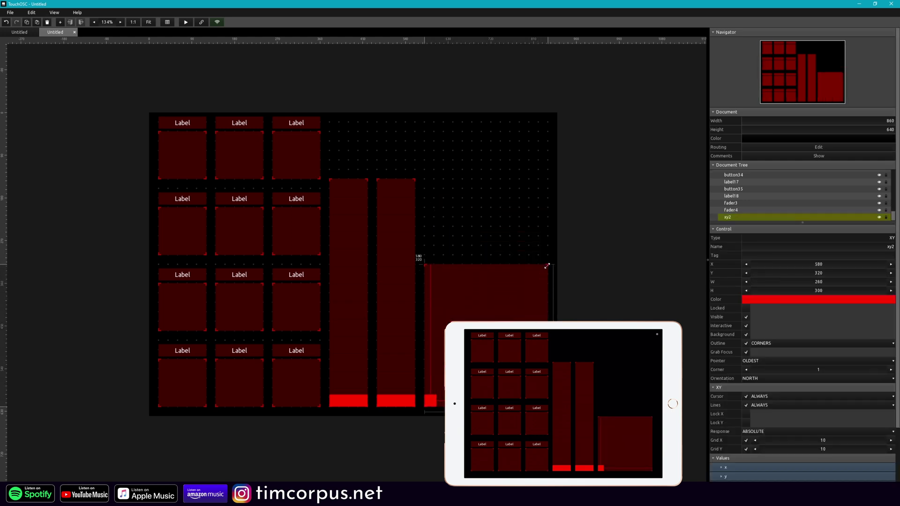
click(664, 243)
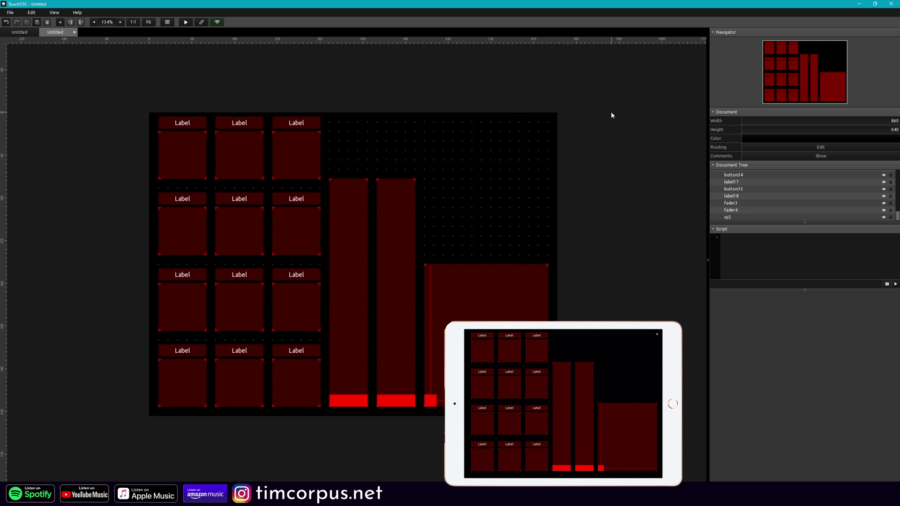
Step: Create a label above the first fader and place a duplicate of it above the second fader
click(349, 192)
click(349, 159)
right_click(332, 159)
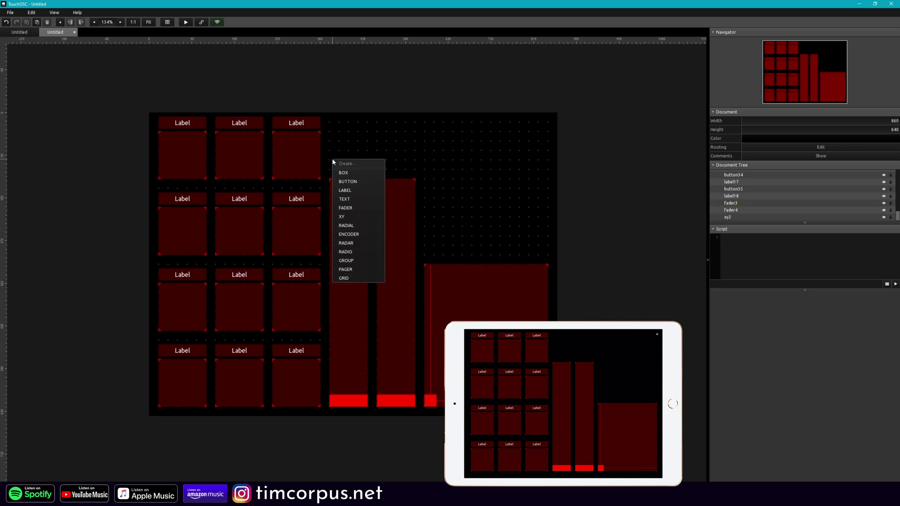
click(345, 190)
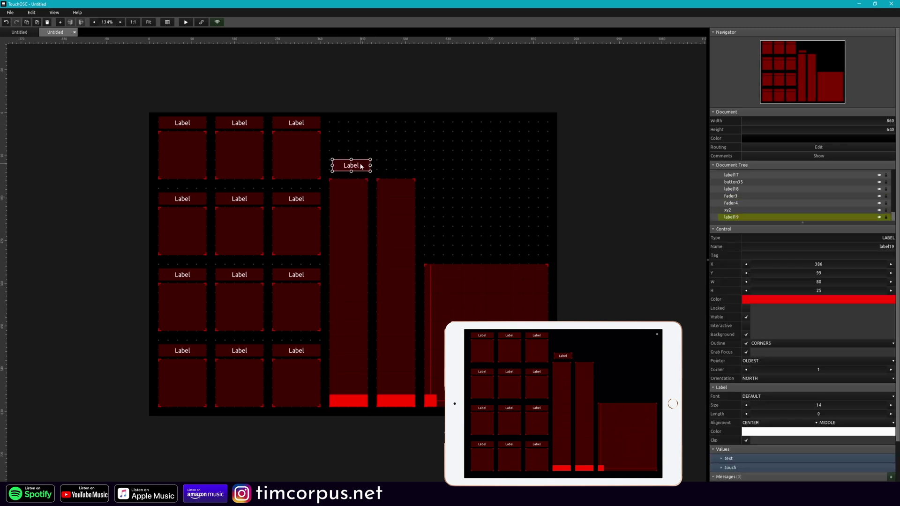
drag(360, 172, 399, 174)
key(ctrl+d)
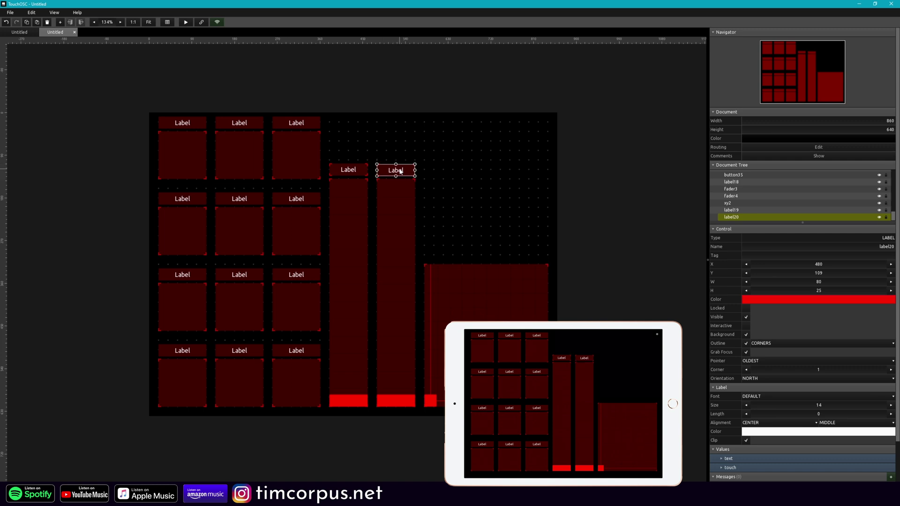
drag(462, 160, 343, 173)
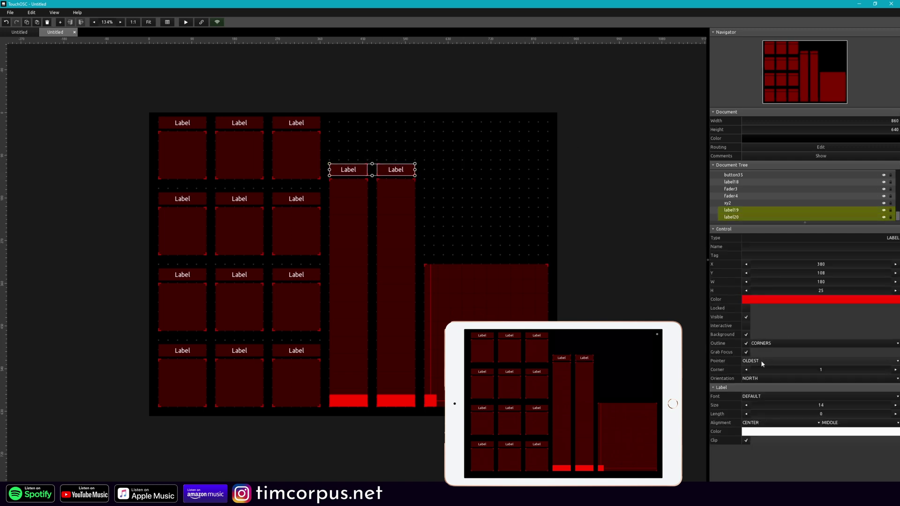
click(584, 156)
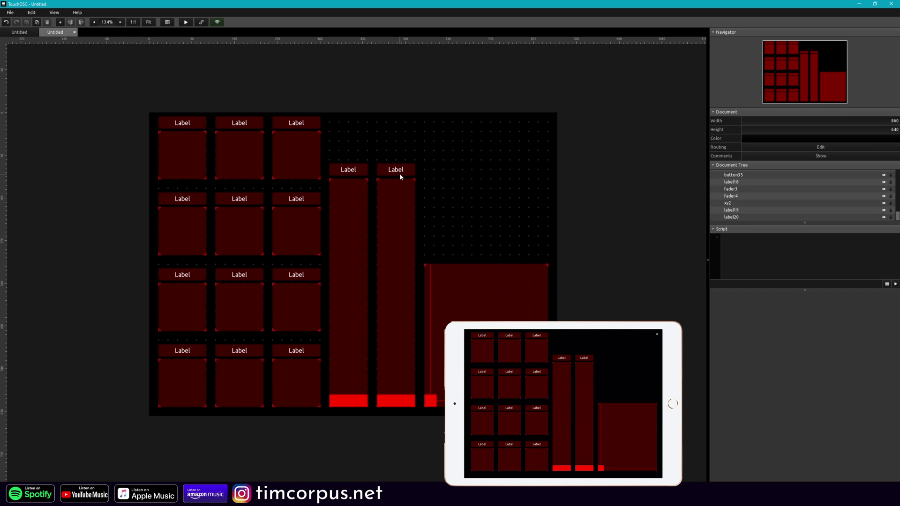
Step: Set the default text of the first-row button labels to Legato, Spiccato and Staccato
click(180, 127)
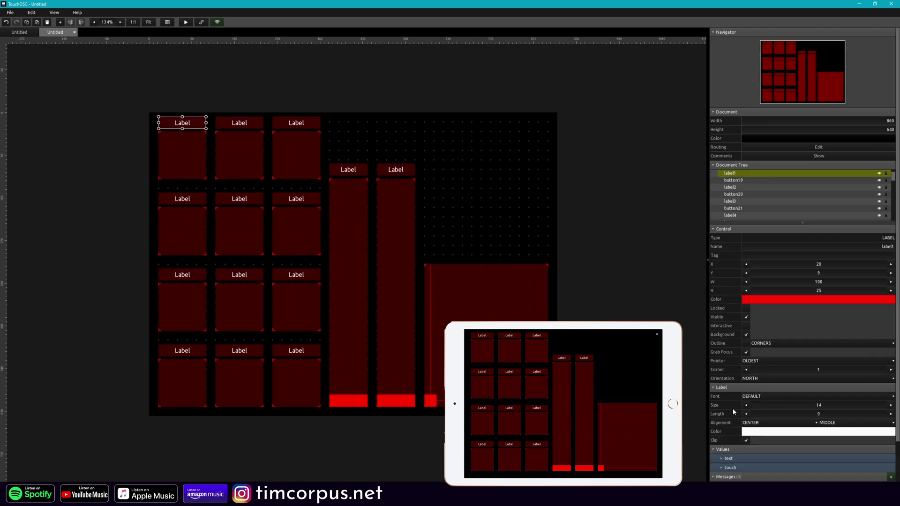
scroll(820, 282, down, 4)
double_click(868, 393)
text(Legato)
key(Return)
click(256, 124)
double_click(801, 392)
text(Spiccato)
key(Return)
click(288, 125)
double_click(874, 393)
key(Tab)
Step: Set the default text of the second-row button labels to Mercato, Tremolo and Pizzacato
double_click(826, 397)
text(Mercato)
key(Tab)
double_click(844, 394)
text(Tre)
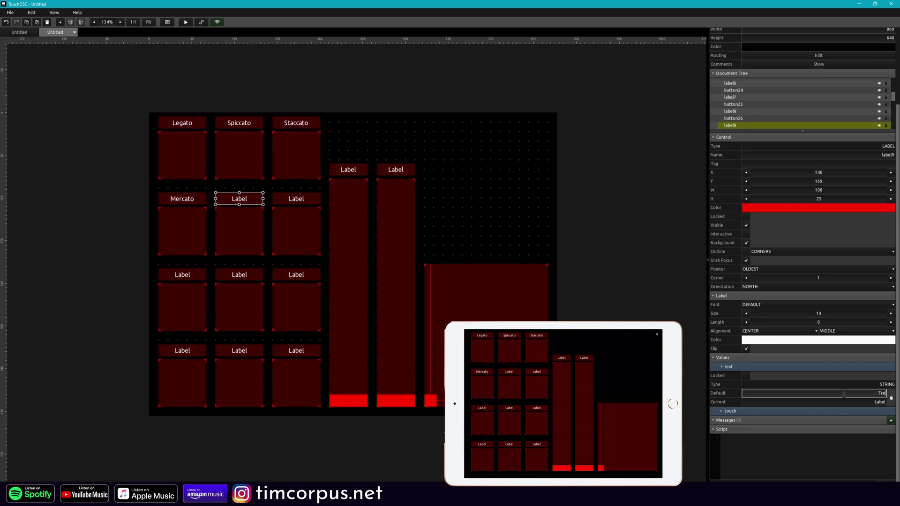
text(molo)
key(Tab)
double_click(870, 393)
text(Pizzacato)
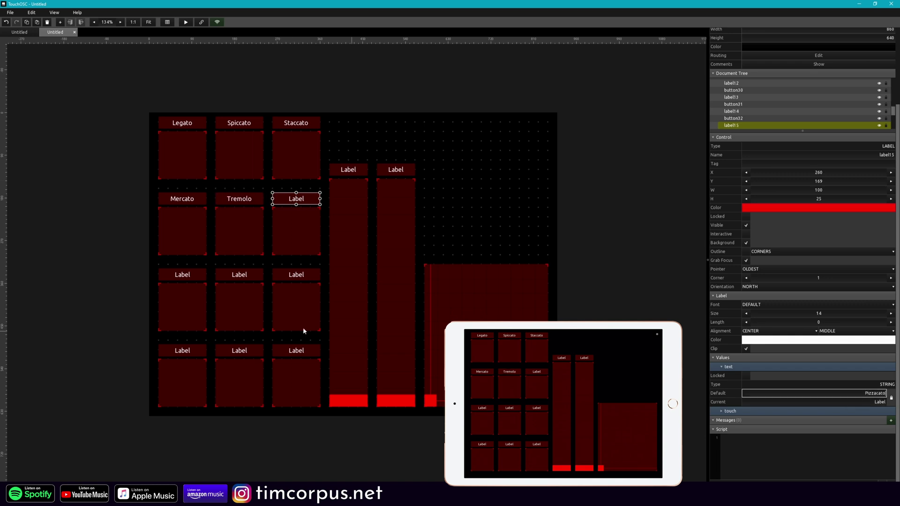
Step: Set the default text of the third-row button labels to Sfz, Col Legno and Bartok Pizz
click(188, 276)
double_click(865, 394)
text(Sfz)
click(245, 271)
double_click(843, 394)
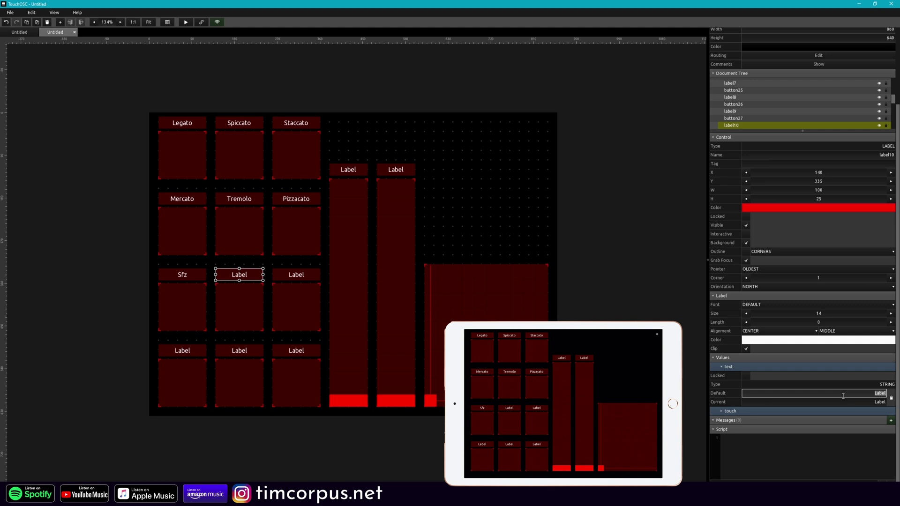
text(Col Legno)
click(295, 272)
double_click(844, 394)
text(Bartok Pizz)
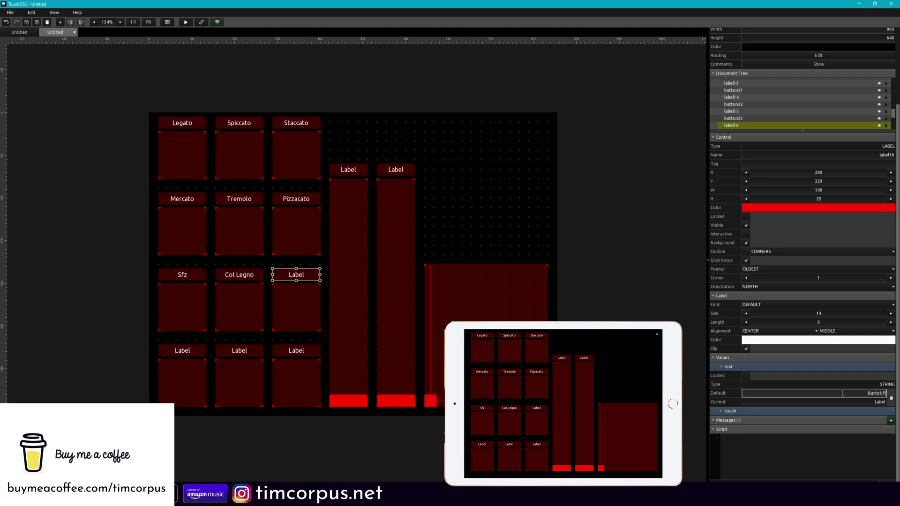
Step: Set the default text of the fourth-row button labels to Trill (m2), Trill (M2) and Harmonics
click(165, 353)
double_click(843, 439)
text(Trill (m2))
click(239, 351)
double_click(857, 439)
text(Trill (M2))
click(296, 351)
double_click(857, 439)
text(Harmonics)
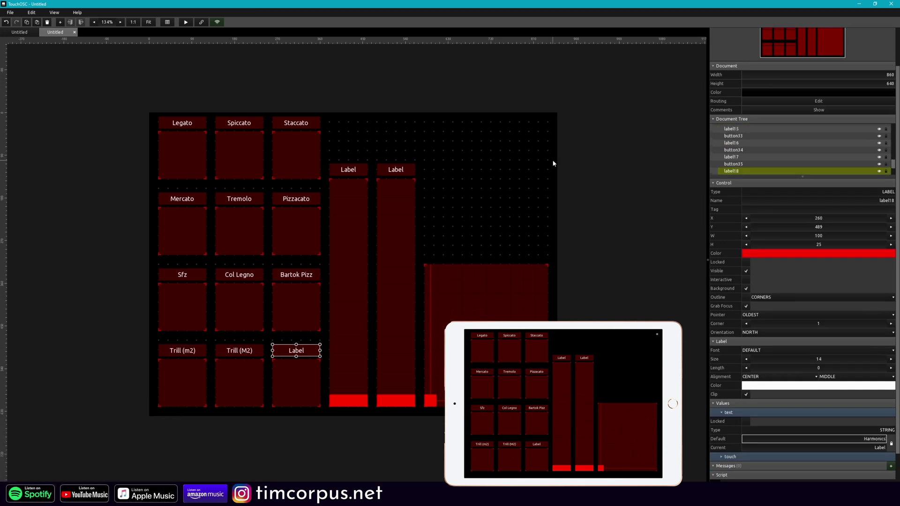
click(553, 163)
Step: Set the default text of the two fader labels to Dynamics and Speed
click(349, 169)
double_click(856, 439)
text(Dynamics)
click(396, 170)
double_click(857, 439)
text(Speed)
click(408, 177)
Step: Label the XY pad with Vibrato along its lower edge and Expression rotated vertically along its left edge
key(ctrl+v)
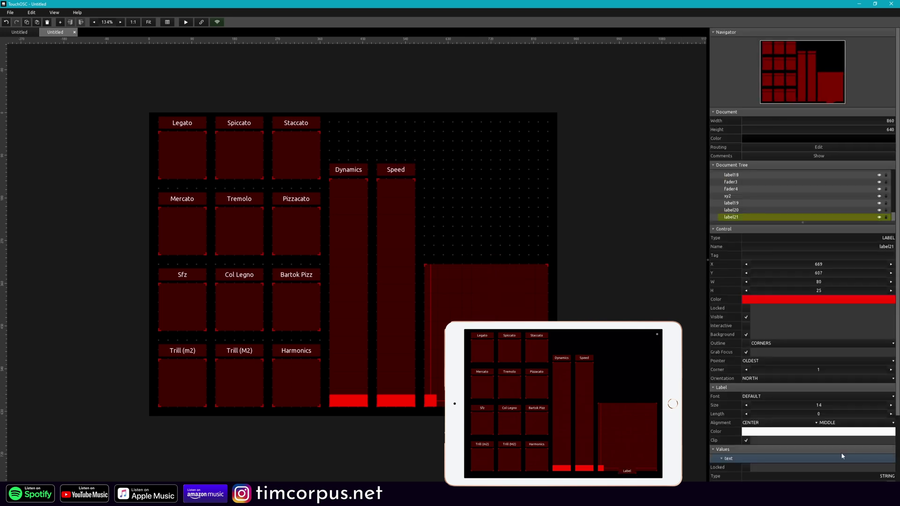
scroll(716, 382, down, 1)
double_click(857, 446)
text(Expression)
click(818, 340)
click(769, 375)
drag(496, 256, 424, 330)
click(546, 210)
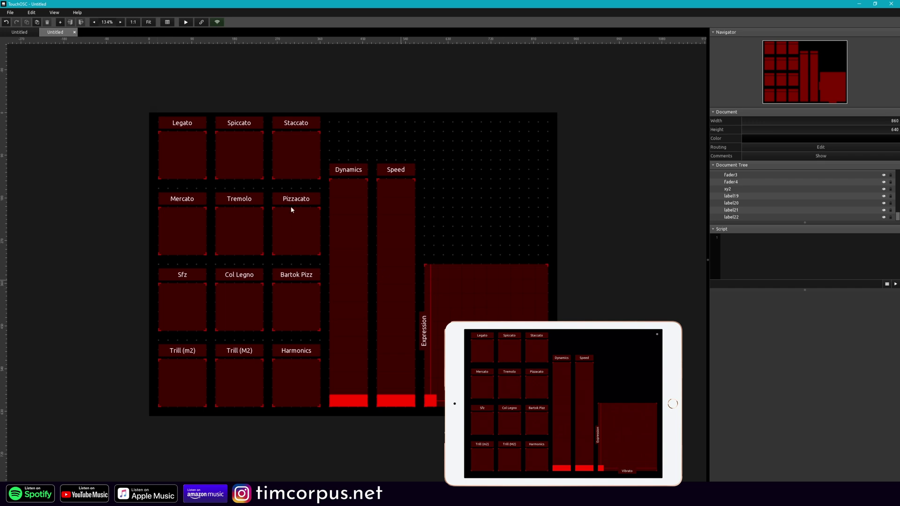
Step: Colour both Trill buttons and labels light purple (9988FFFF) and the Spiccato and Staccato ones yellow (EEFF28FF)
drag(141, 430, 253, 340)
click(865, 305)
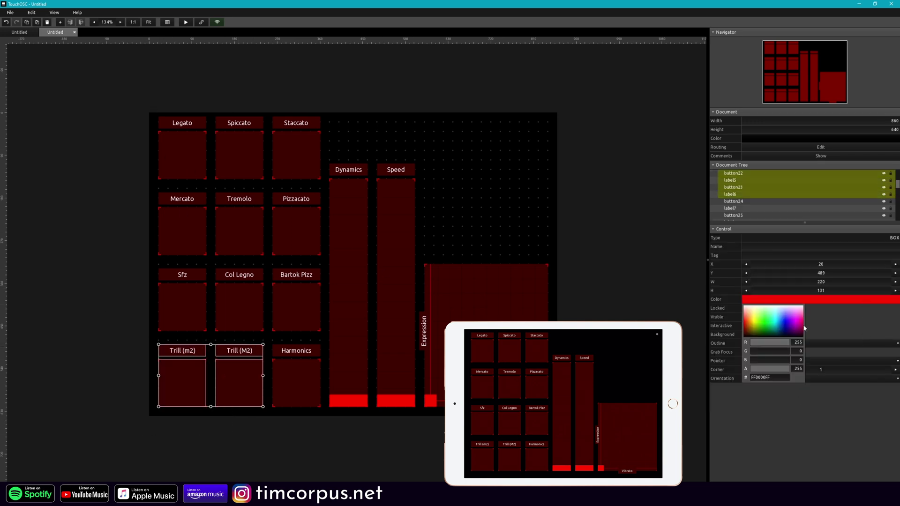
click(788, 316)
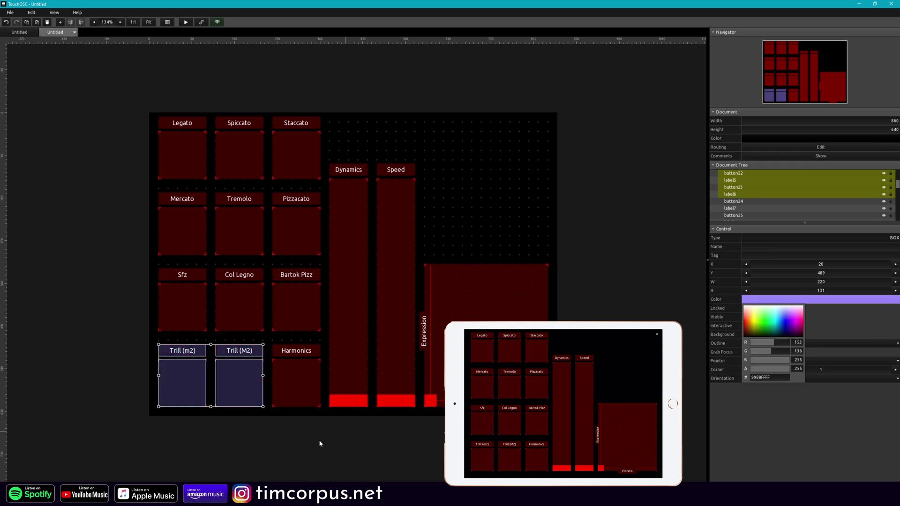
drag(221, 84, 300, 168)
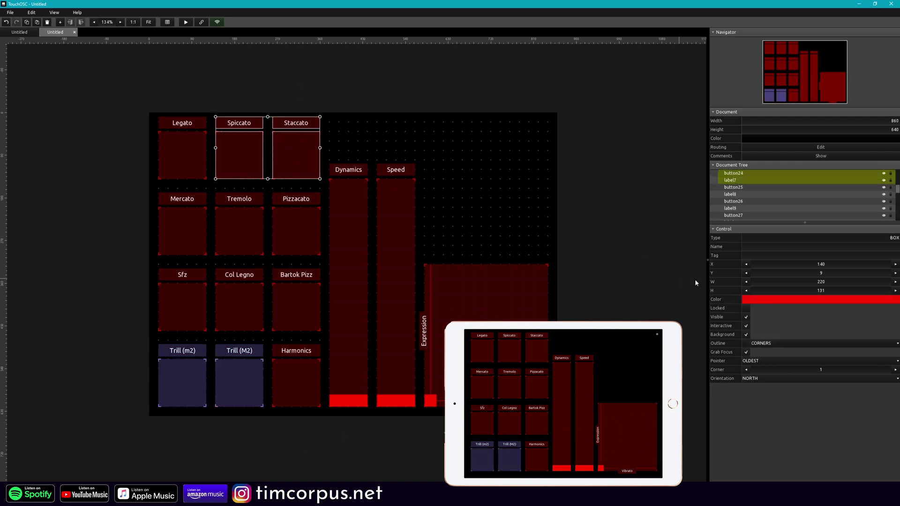
click(783, 299)
click(756, 319)
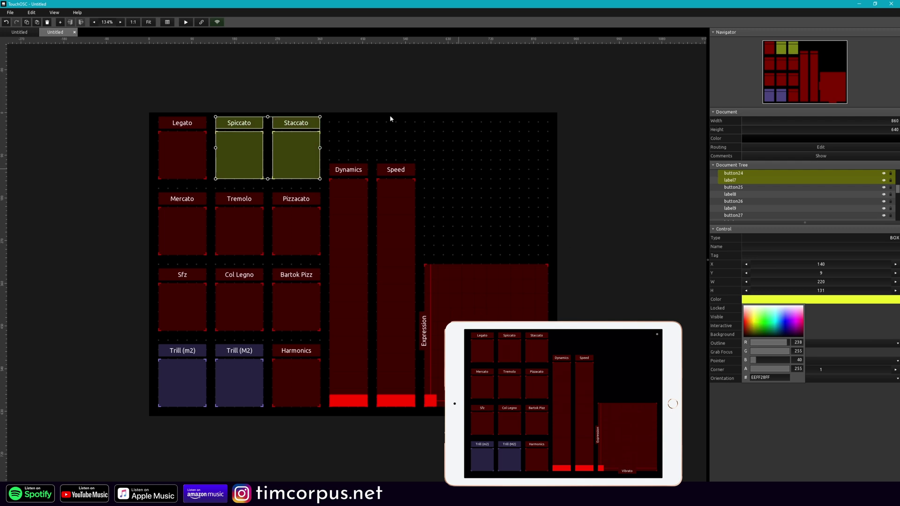
Step: Colour the Pizzacato button and label orange (FF9417FF) and the Harmonics pair dark violet
click(267, 69)
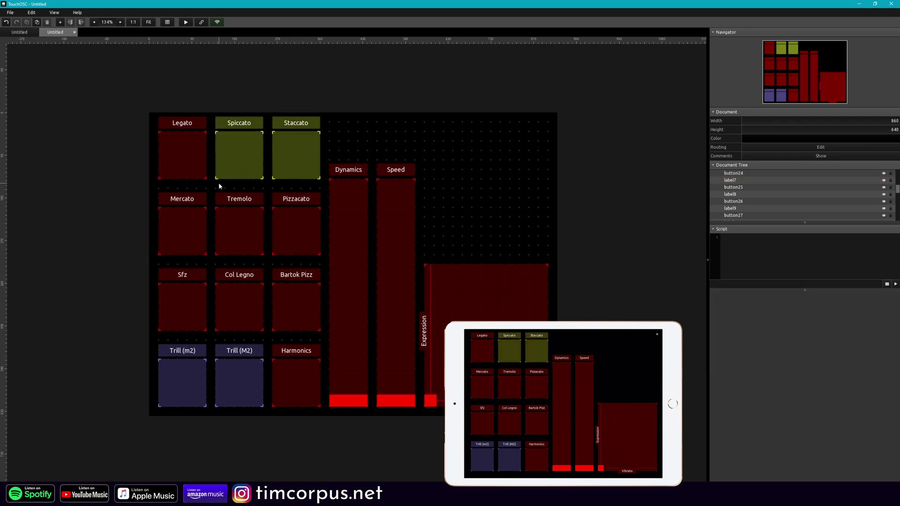
drag(281, 188, 296, 222)
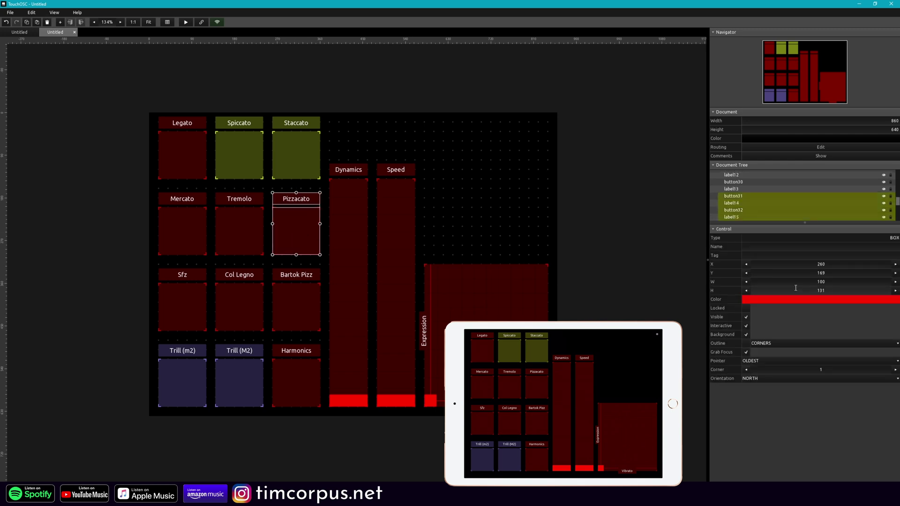
click(802, 300)
click(749, 320)
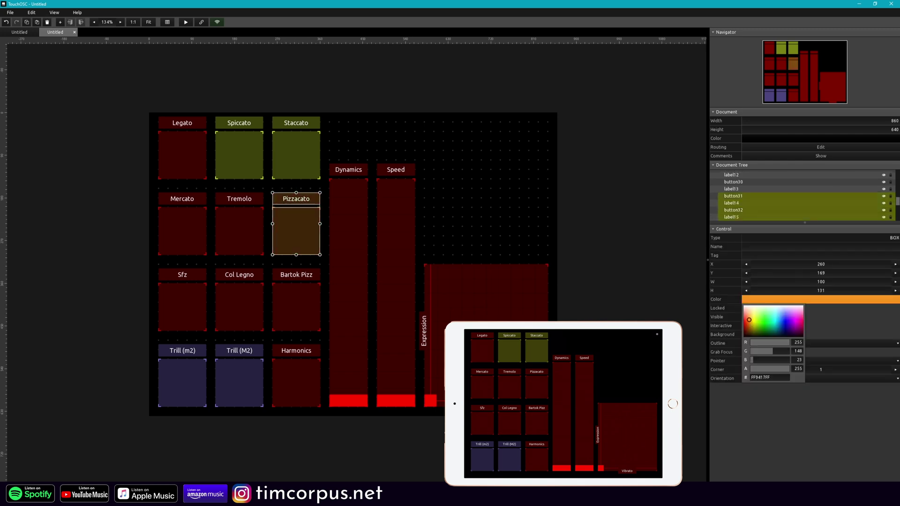
drag(280, 339, 300, 364)
click(792, 300)
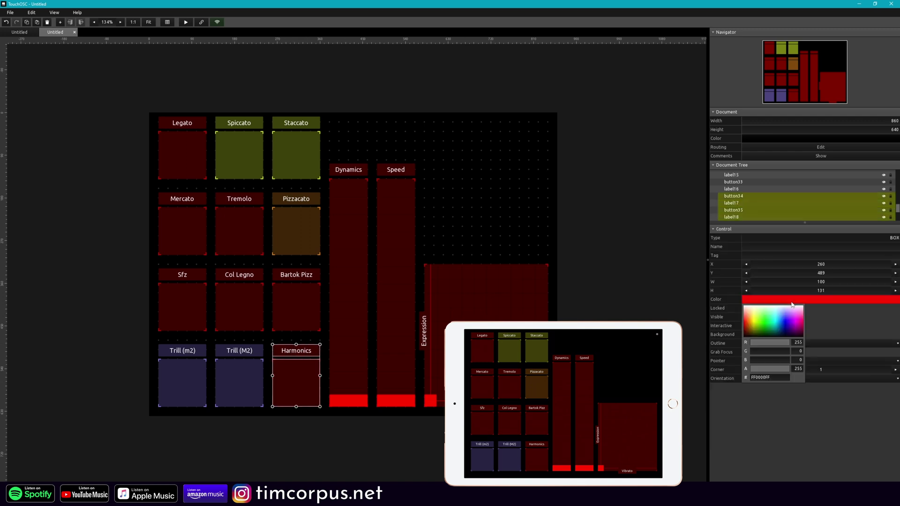
click(792, 326)
drag(792, 325, 792, 330)
Step: Colour the Legato button and label green and the Tremolo pair light cyan
click(141, 181)
drag(168, 106, 198, 159)
click(767, 298)
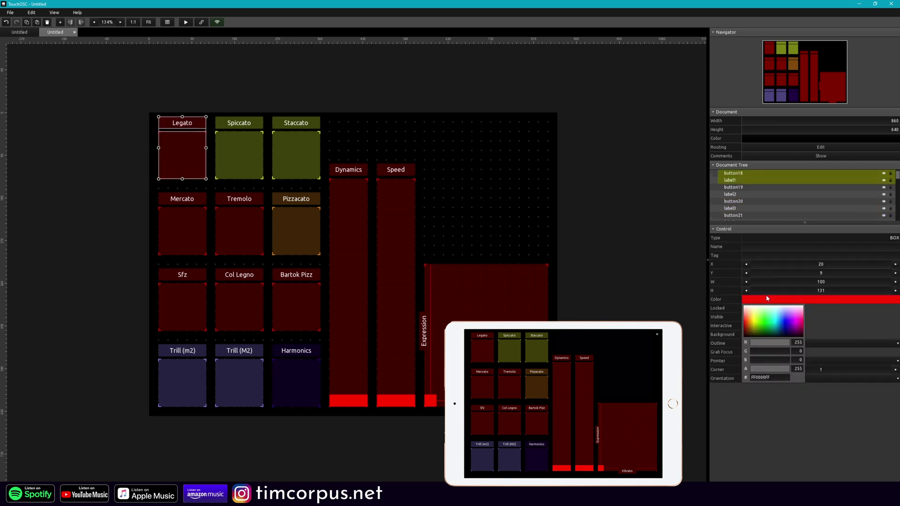
click(761, 325)
click(239, 230)
click(797, 299)
click(776, 317)
Step: Colour the Bartok Pizz button and label orange (FF7B2DFF) and the Col Legno pair magenta (FF11BAFF)
click(224, 263)
drag(224, 263, 314, 297)
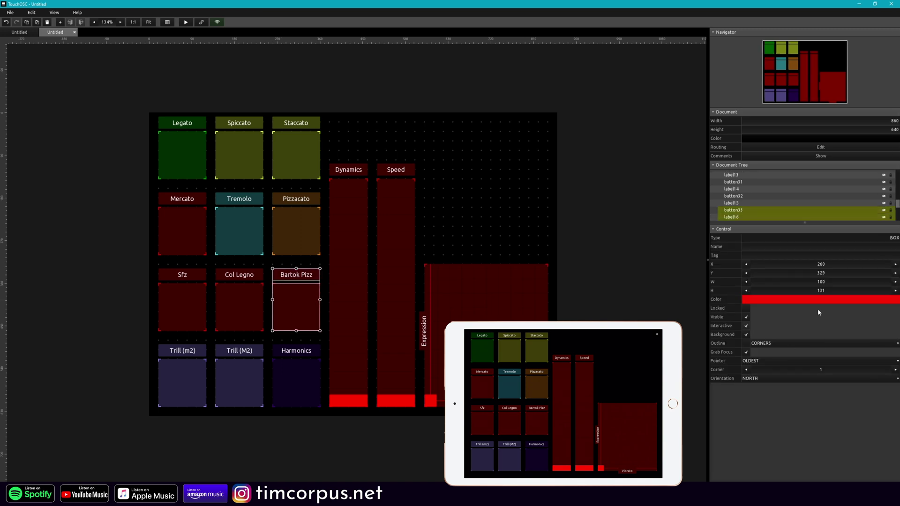
click(817, 300)
click(747, 318)
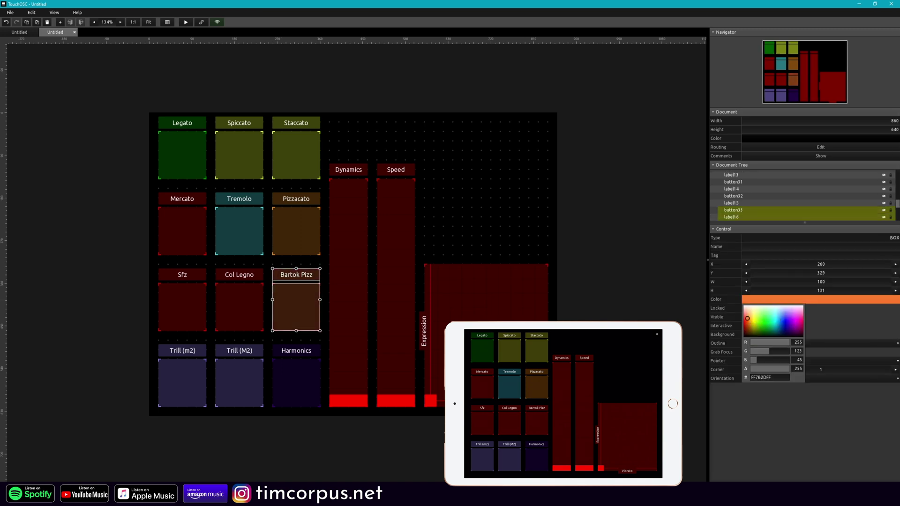
click(248, 263)
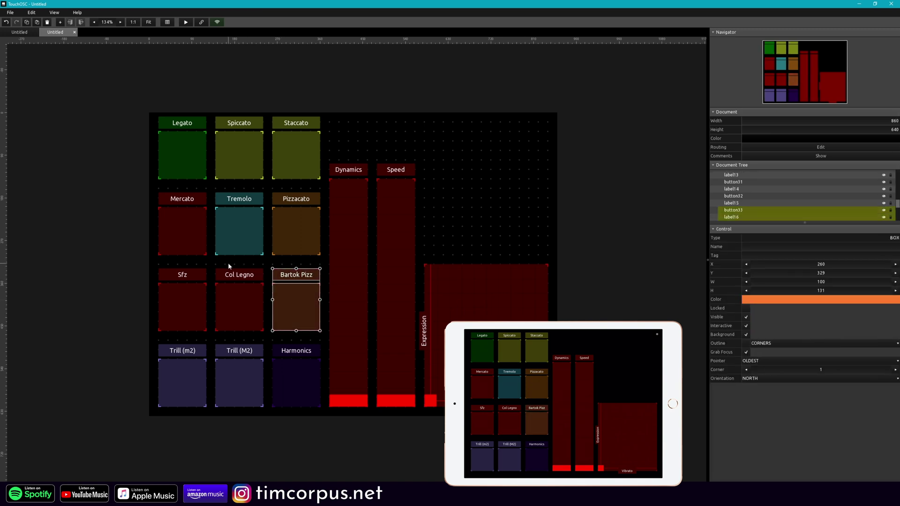
drag(229, 265, 253, 315)
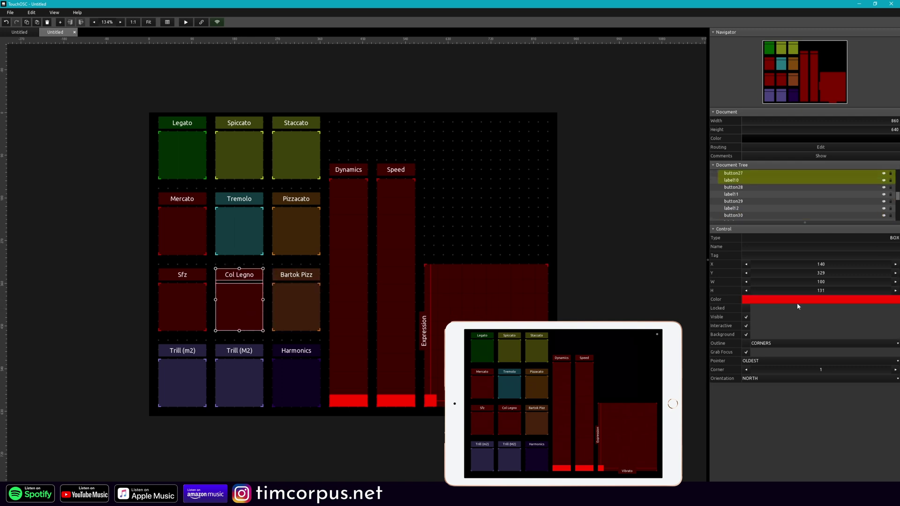
click(798, 302)
click(799, 320)
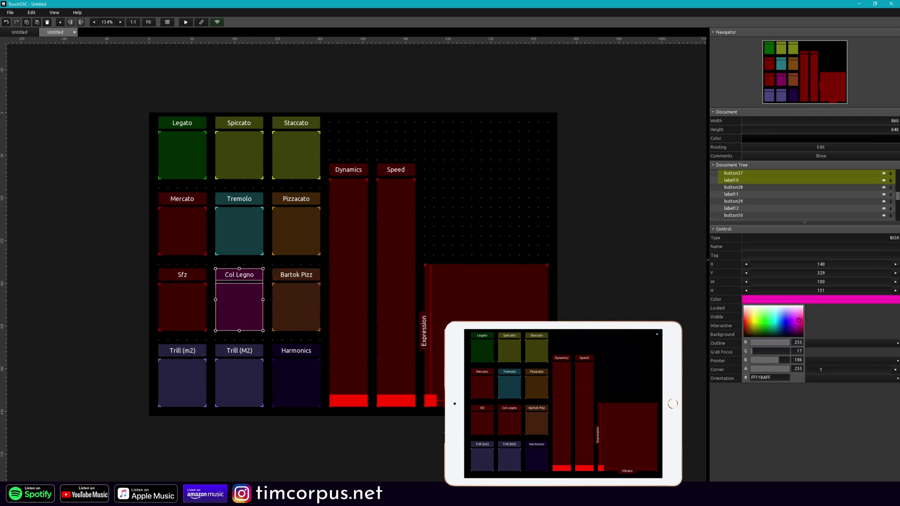
Step: Colour the Speed fader and label purple (D16CFFFF) and the Dynamics fader and label green
click(64, 288)
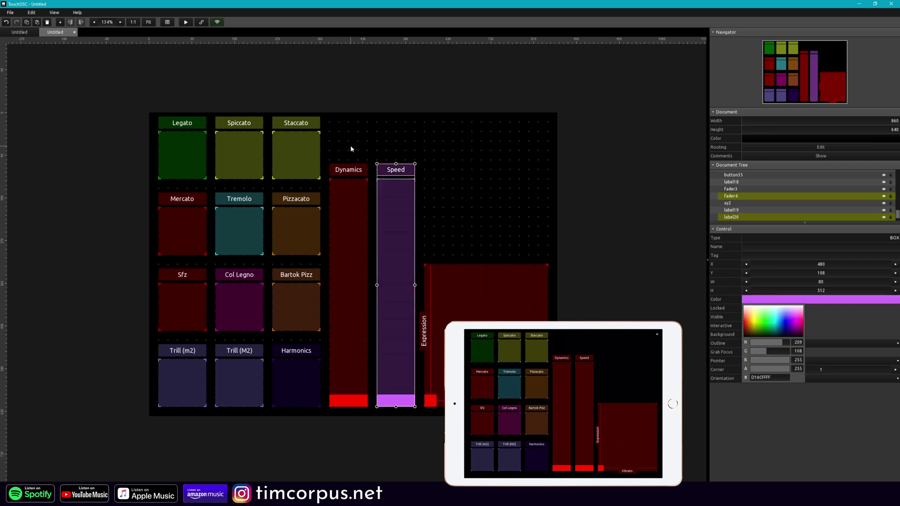
click(348, 281)
click(771, 300)
click(771, 324)
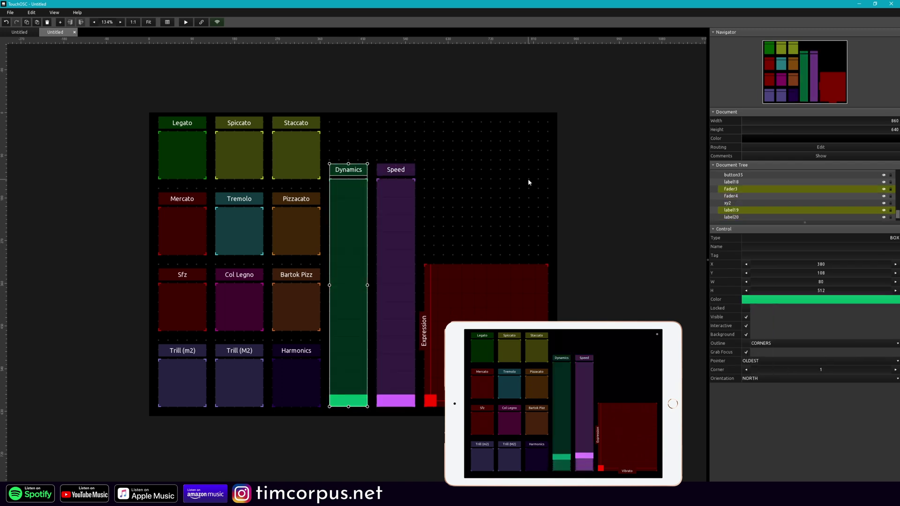
click(487, 286)
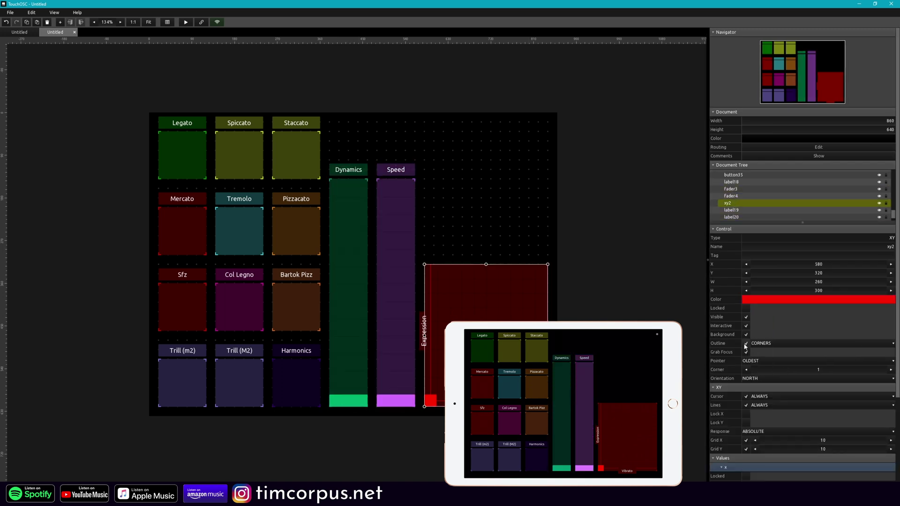
click(469, 219)
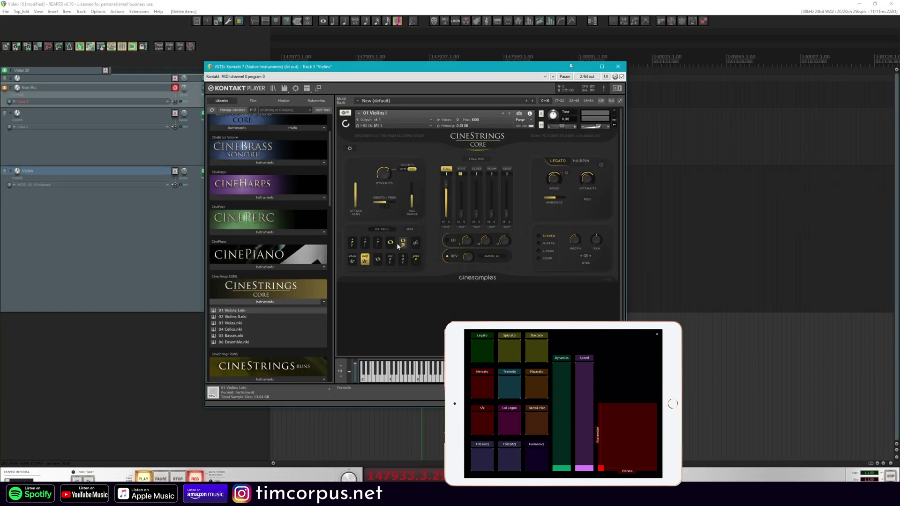
Step: Switch to the CineStrings CORE Violins I patch in Kontakt, activate the Sustain articulation and enable custom mapping
click(365, 259)
click(390, 243)
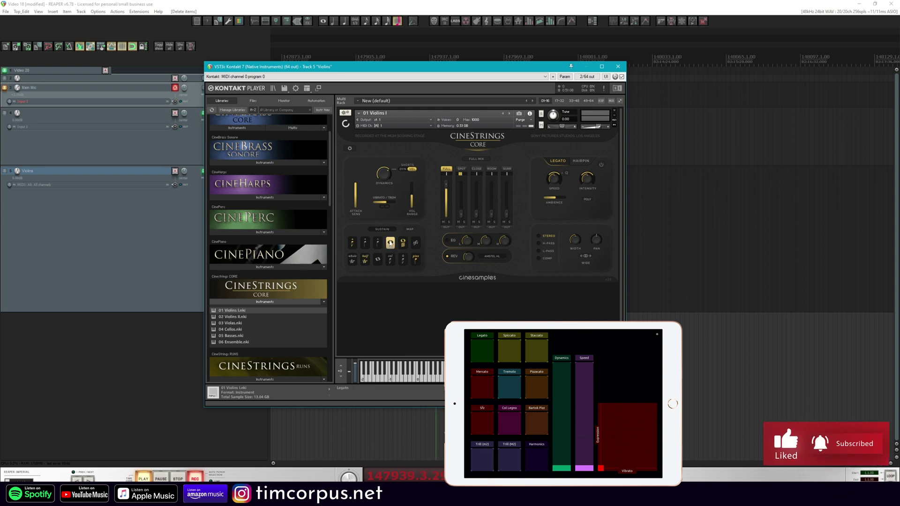
click(350, 149)
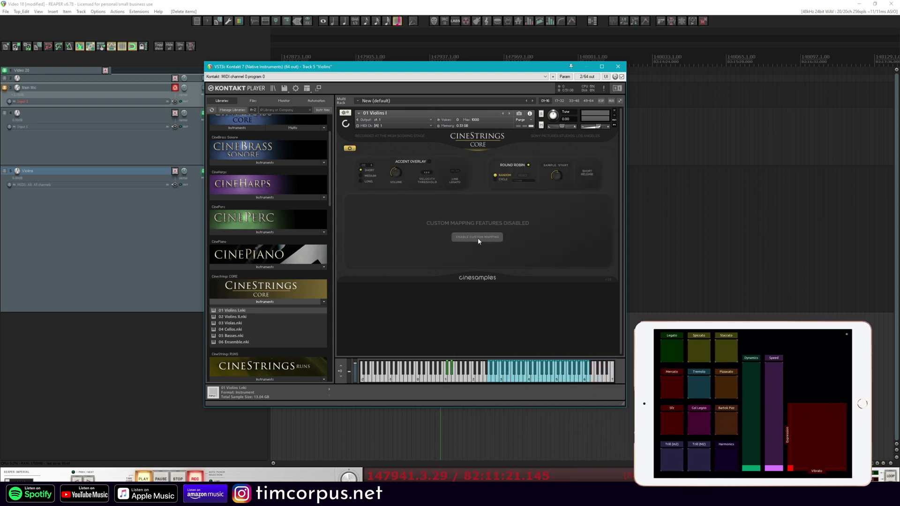
click(477, 238)
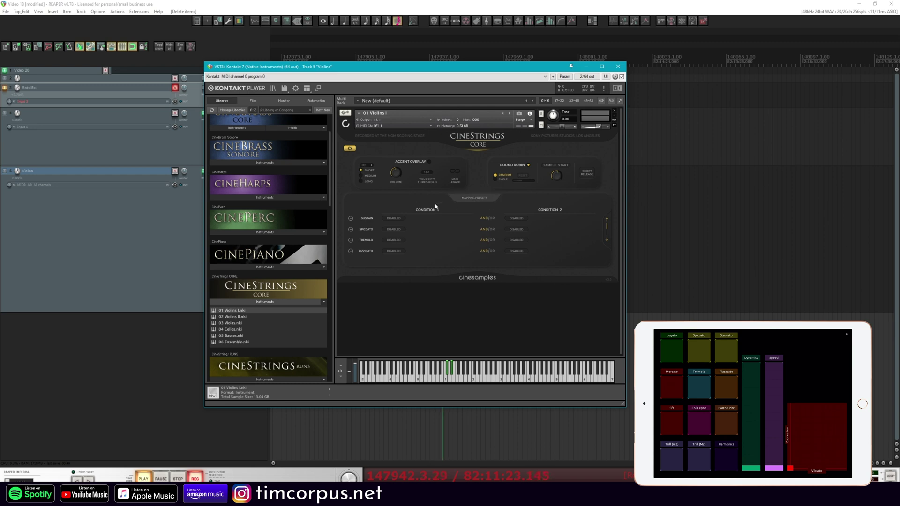
Step: Load the first User Assignable Preset from the mapping presets
click(470, 198)
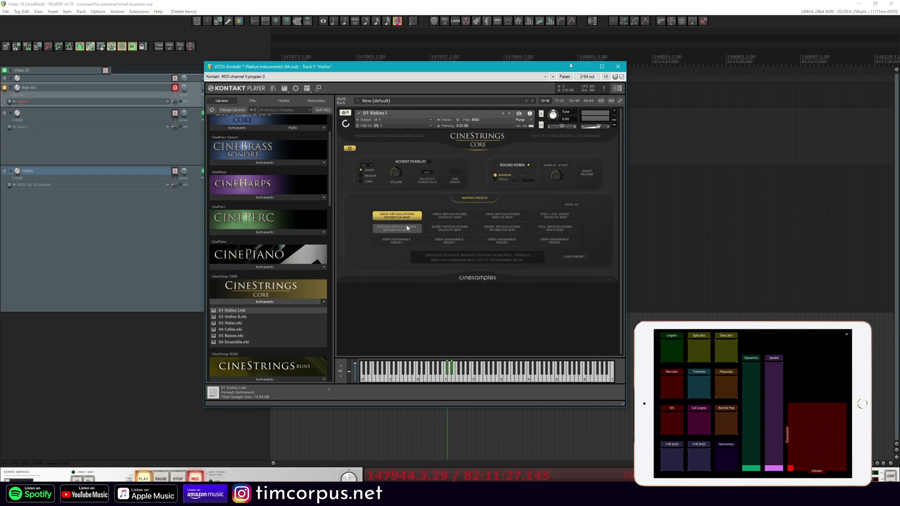
click(396, 241)
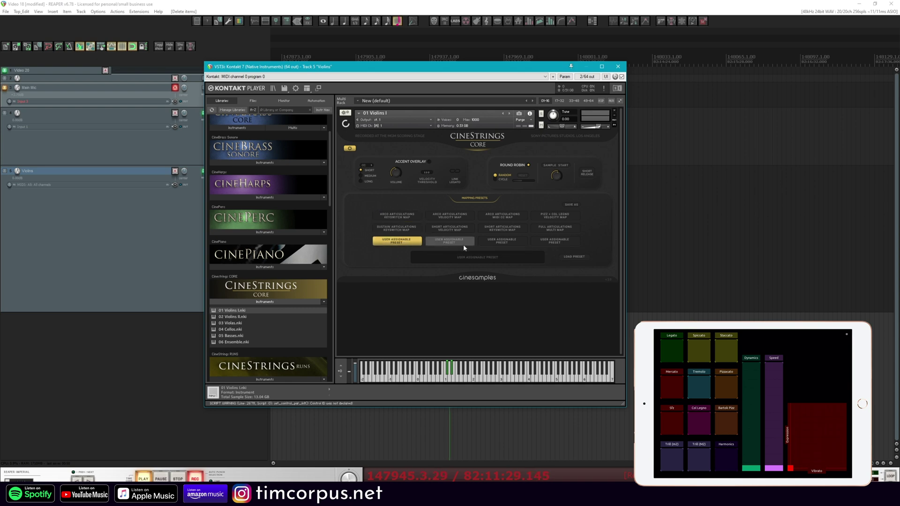
click(563, 255)
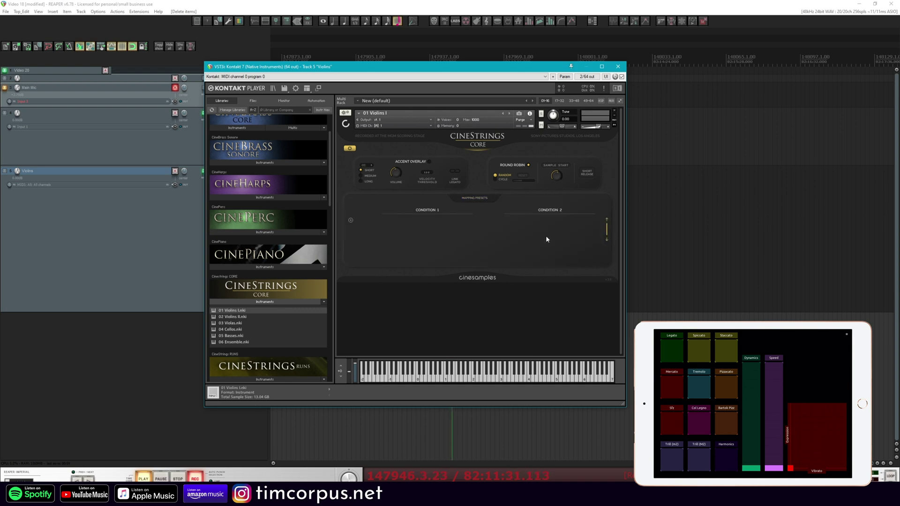
Step: Add Sustain, Spiccato, Staccato and Marcato as the first four articulations of the custom mapping
click(351, 220)
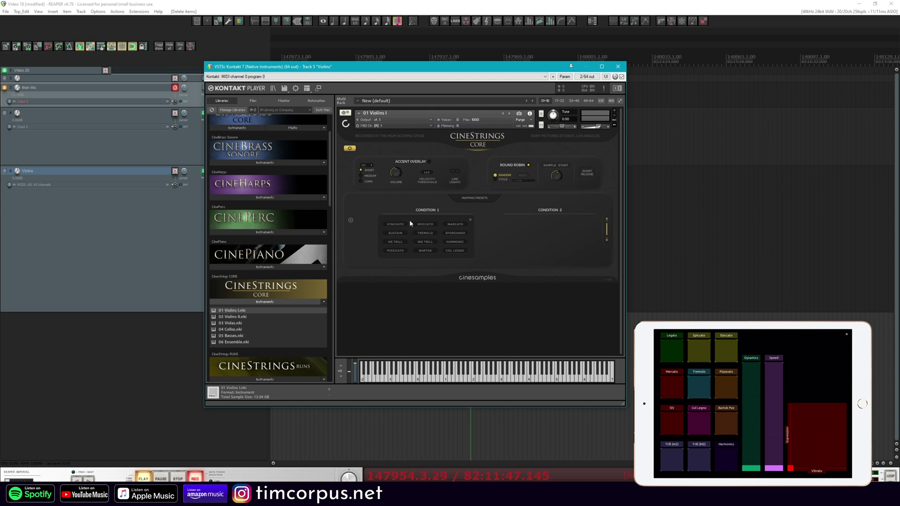
click(395, 233)
click(351, 229)
click(426, 224)
click(350, 240)
click(395, 224)
click(350, 251)
click(455, 224)
Step: Add Tremolo, Pizzicato, HS Trill and WS Trill to the custom articulation mapping
click(350, 262)
click(425, 233)
click(351, 229)
click(395, 251)
click(351, 240)
click(395, 242)
click(351, 240)
click(425, 242)
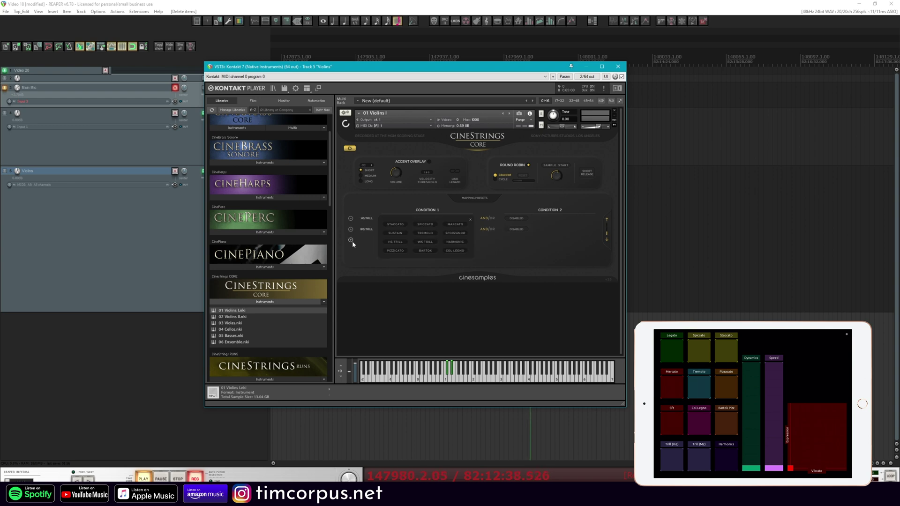
Step: Review the added articulations and the trigger options offered for Sustain's second condition
click(606, 218)
click(606, 219)
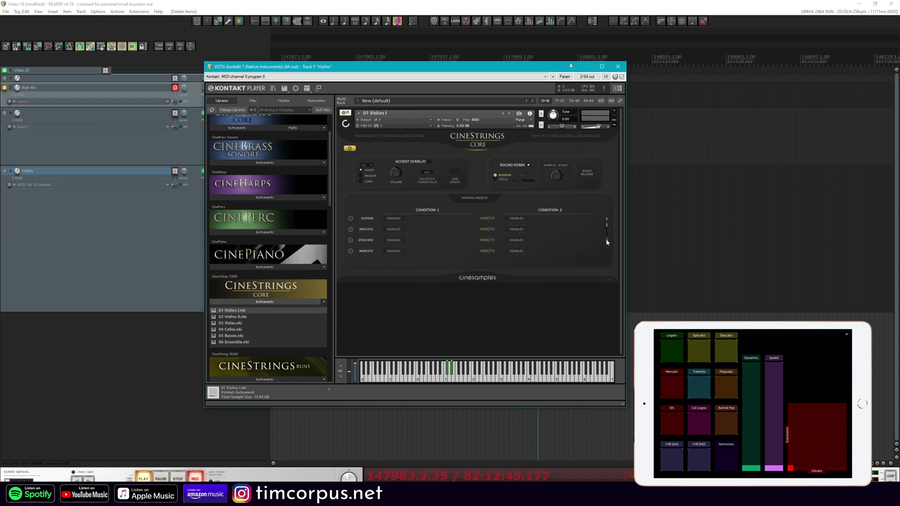
click(608, 240)
click(606, 220)
click(606, 219)
click(516, 218)
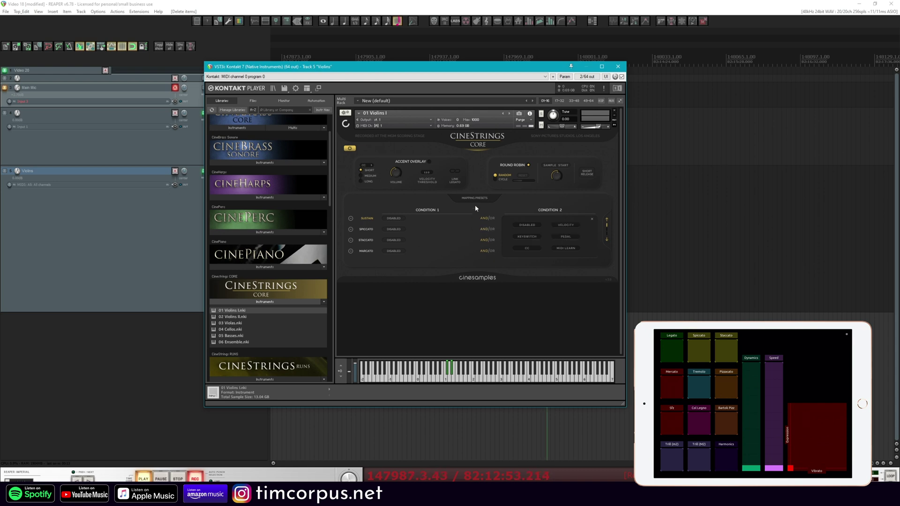
click(591, 219)
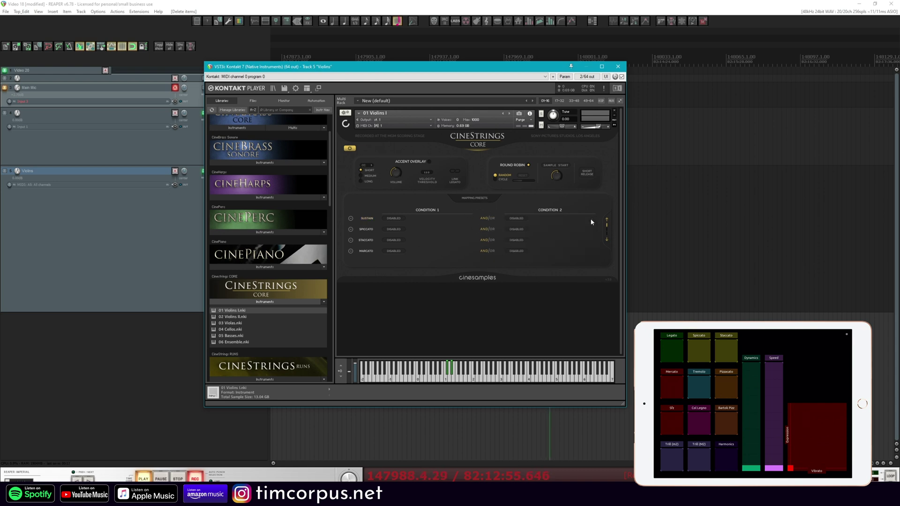
Step: Set Sustain's first condition to a non-latching keyswitch on C-2
click(393, 219)
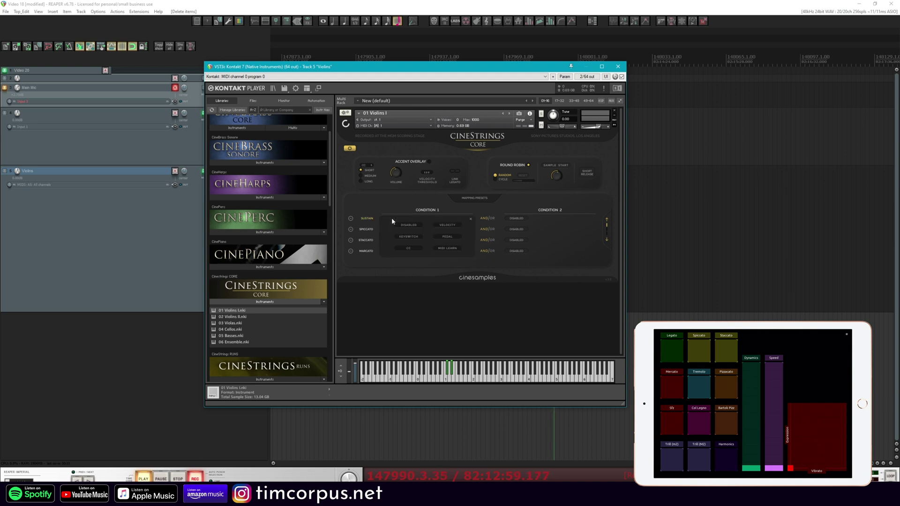
click(408, 237)
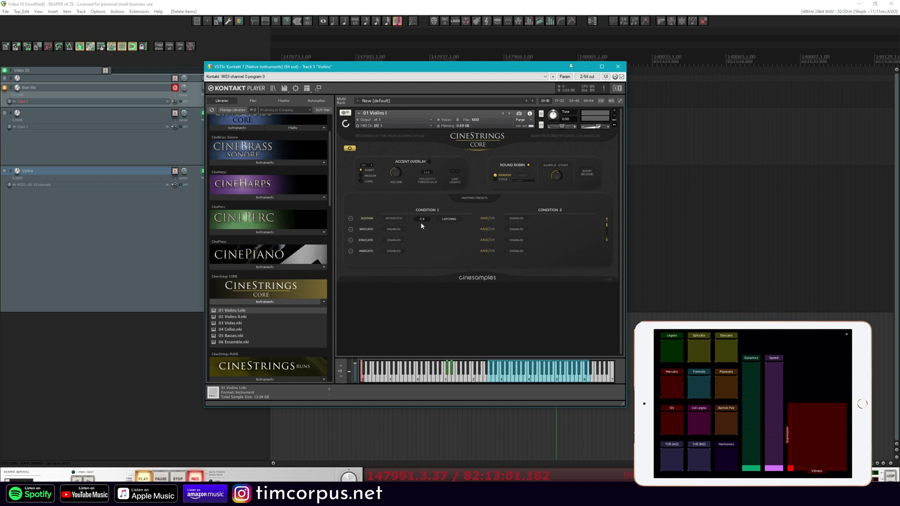
click(423, 219)
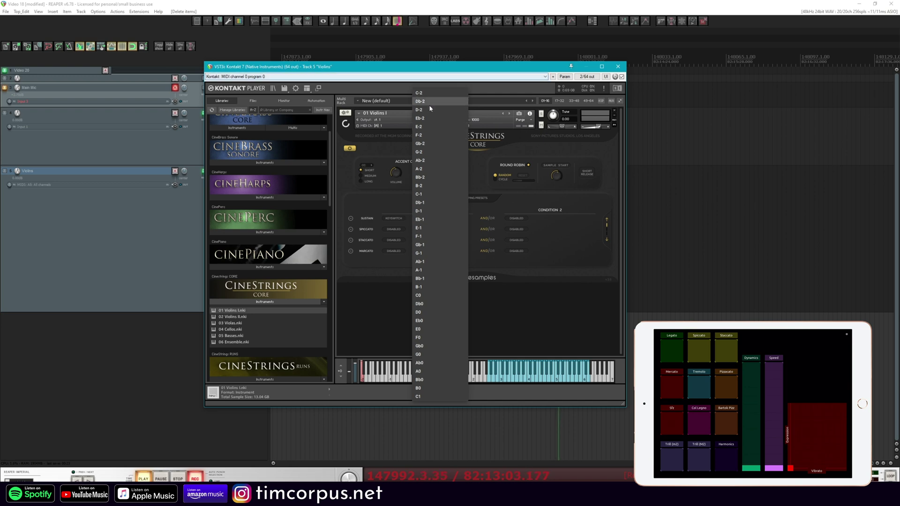
click(418, 194)
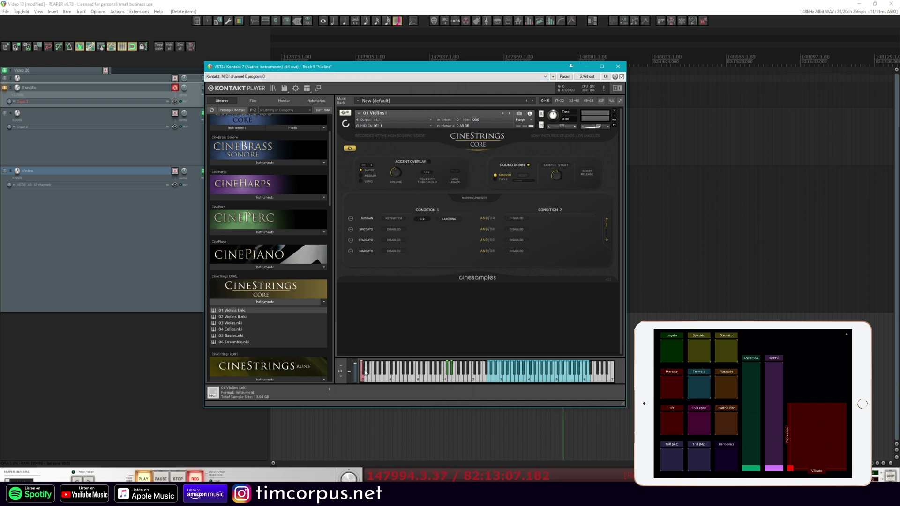
click(456, 222)
Step: Set Spiccato's first condition to a non-latching keyswitch on Db-2
click(398, 218)
click(412, 236)
click(424, 231)
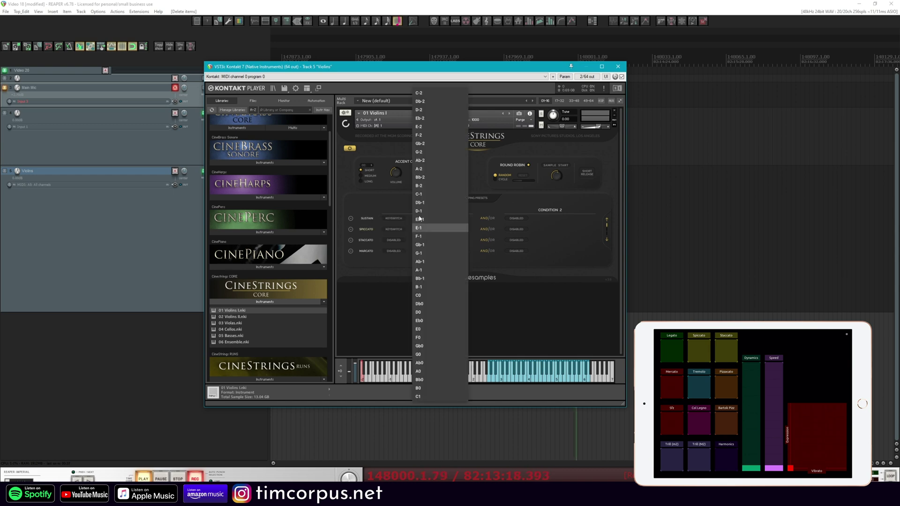
click(429, 101)
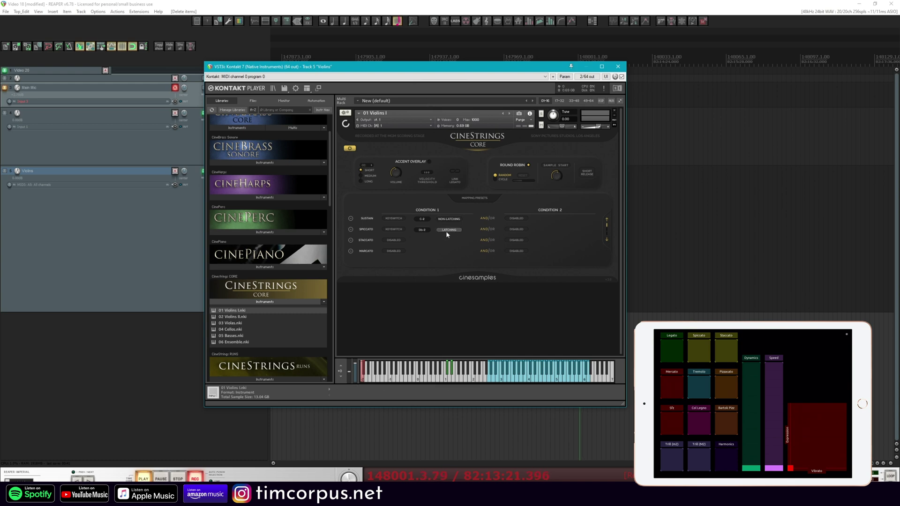
Step: Set Staccato's first condition to a keyswitch on D-2
click(393, 240)
click(401, 238)
click(423, 240)
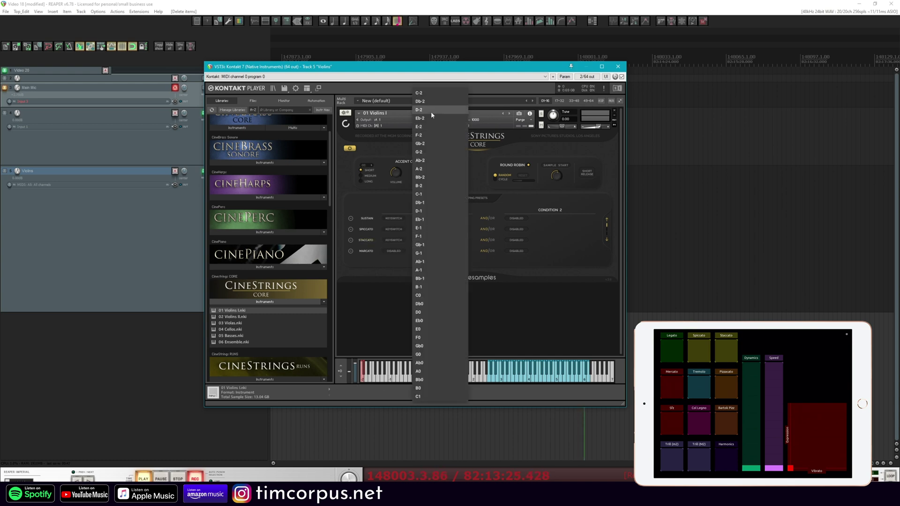
click(431, 112)
Step: Assign Marcato to a keyswitch on Eb-2 and set both the Marcato and Staccato keyswitches to non-latching
click(396, 251)
click(408, 238)
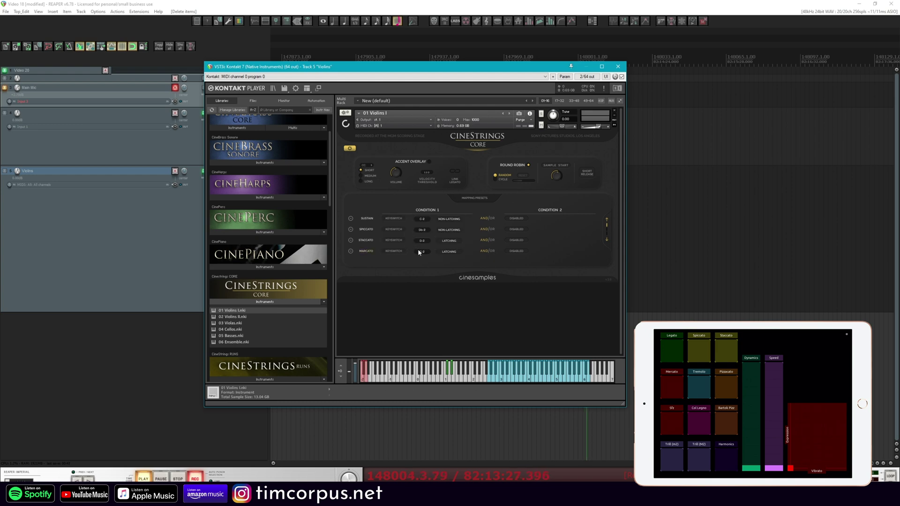
click(421, 250)
click(439, 128)
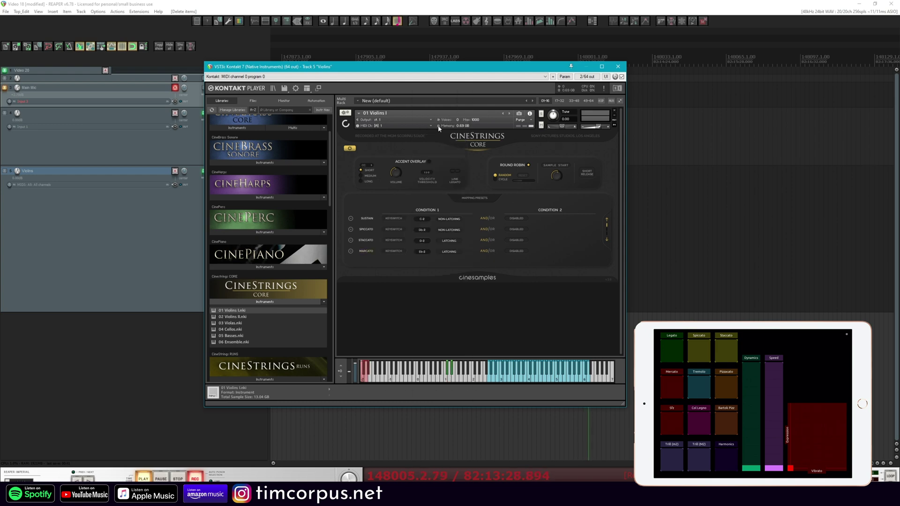
click(443, 251)
click(446, 240)
Step: Assign keyswitches to the remaining articulations, with HS Trill on Ab-2, WS Trill on A-2 and Harmonic on Bb-2
click(607, 239)
click(421, 229)
click(422, 226)
click(606, 239)
click(422, 218)
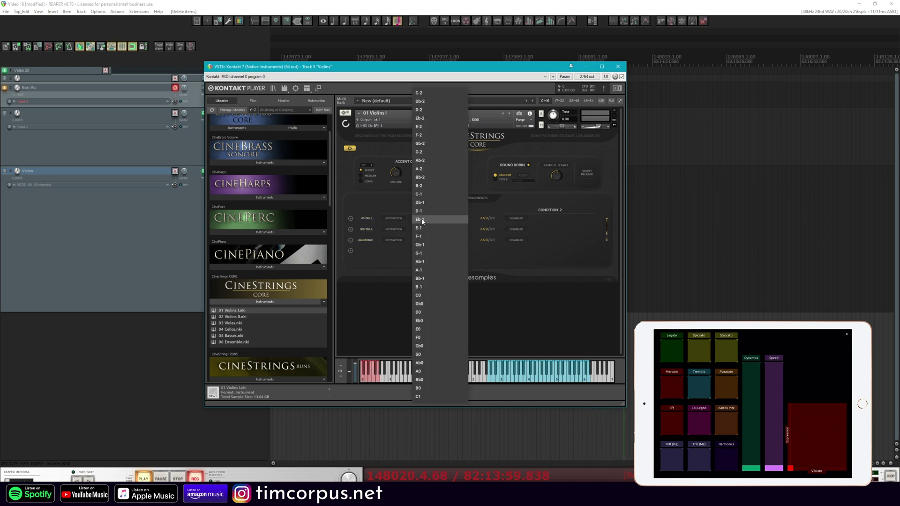
click(424, 160)
click(422, 230)
click(420, 177)
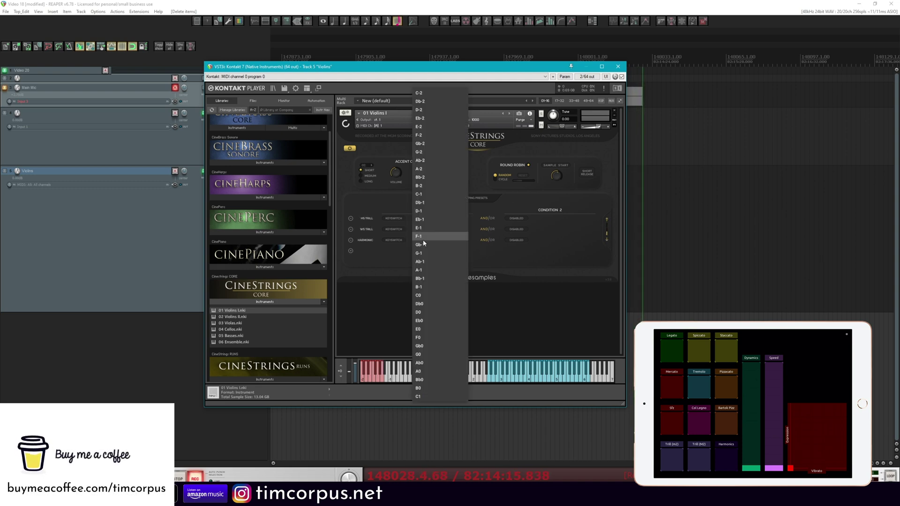
Step: Save the custom mapping to the first User Assignable Preset slot and return to the articulation list
click(475, 198)
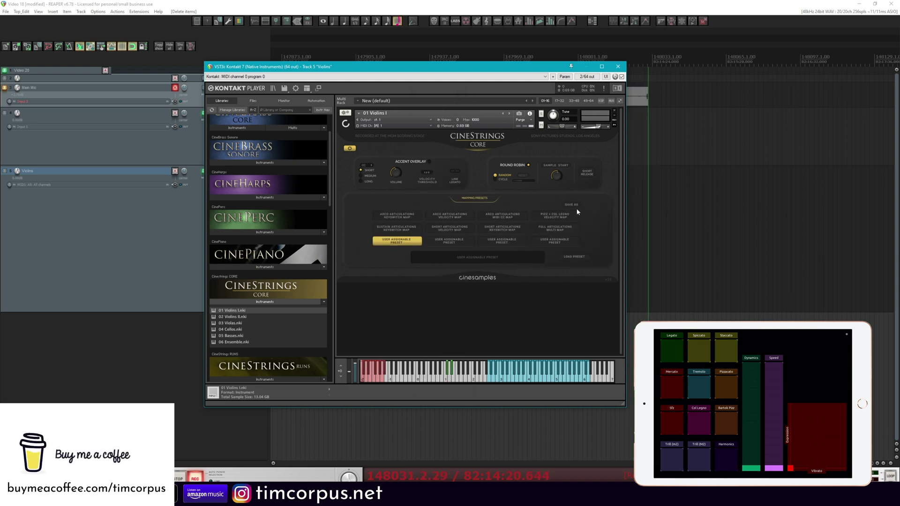
click(572, 205)
click(398, 242)
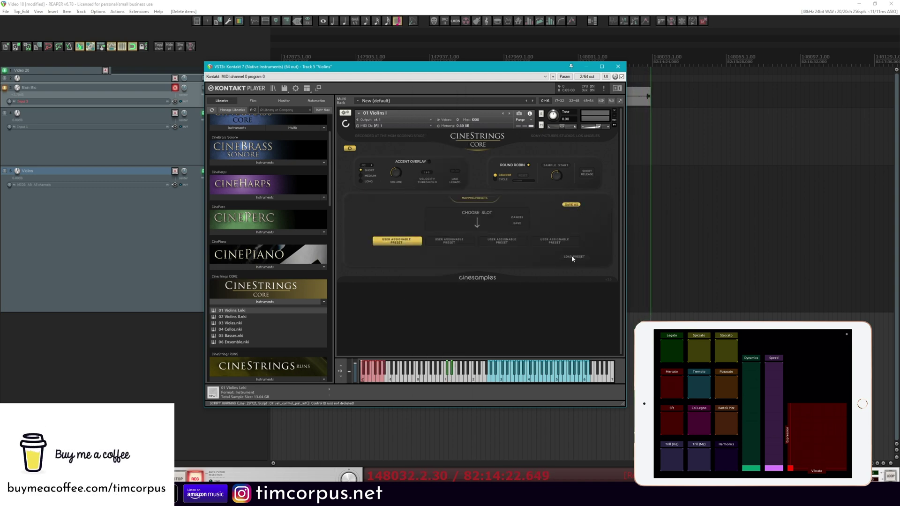
click(515, 224)
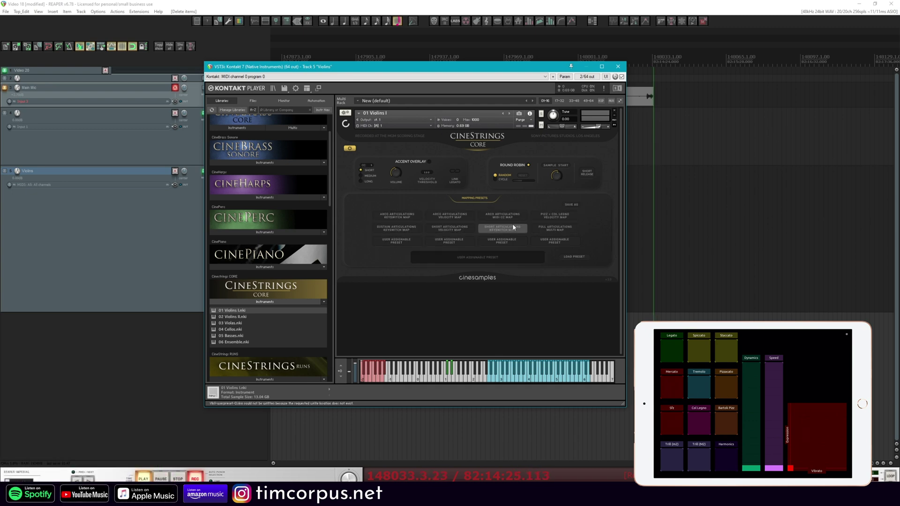
click(573, 215)
click(464, 198)
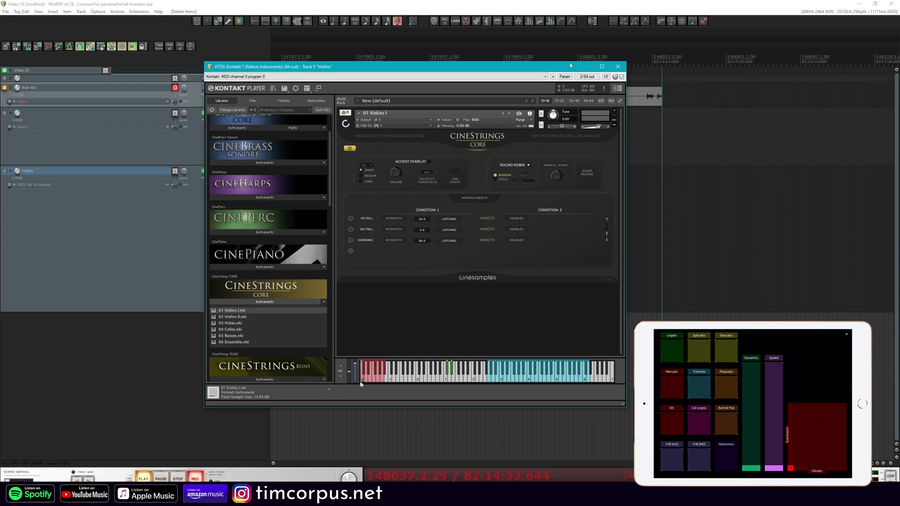
scroll(607, 244, up, 5)
scroll(607, 243, down, 5)
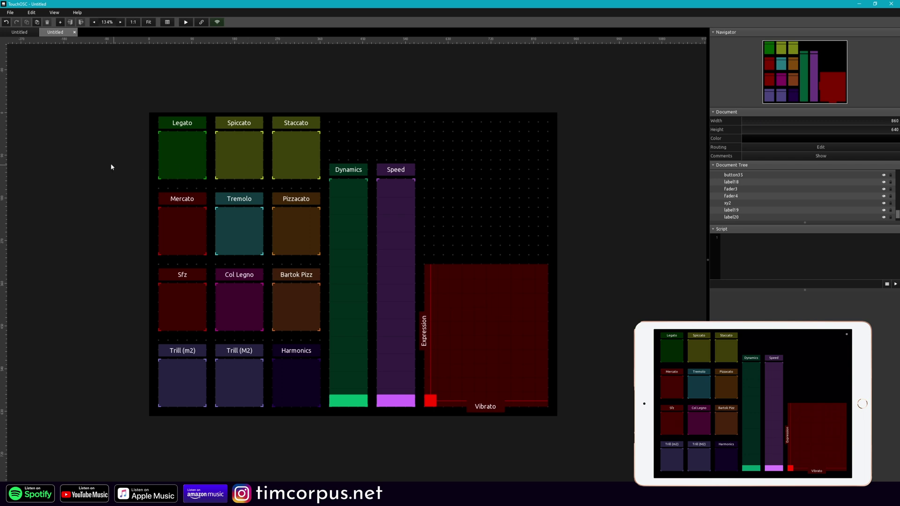
Step: In TouchOSC, add a MIDI message to the Legato button
click(163, 165)
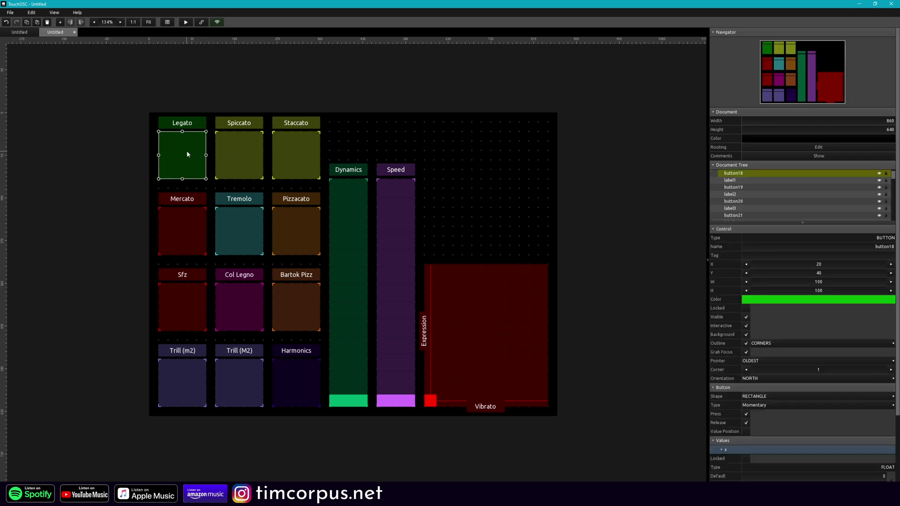
scroll(737, 431, down, 3)
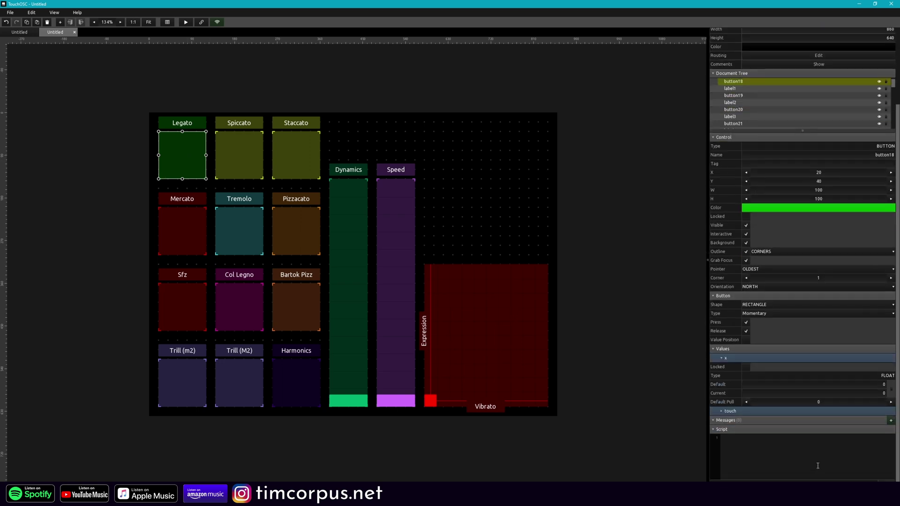
click(891, 421)
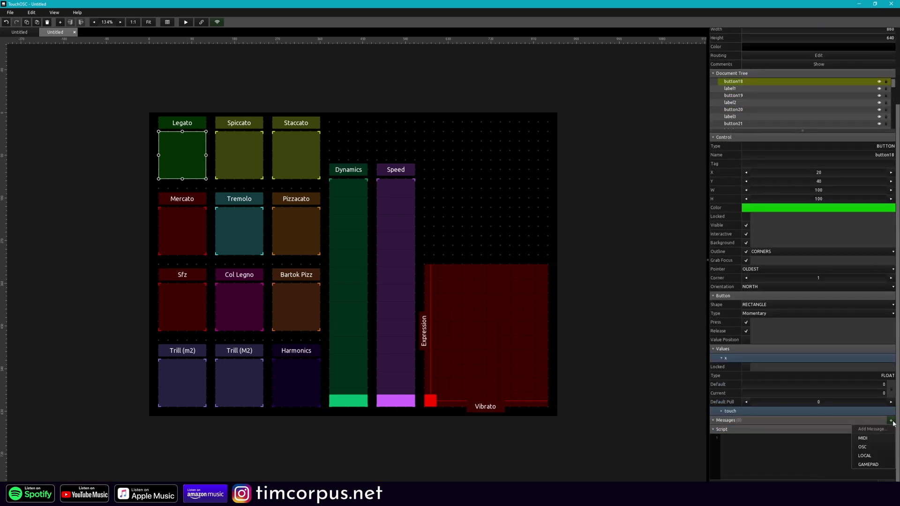
click(885, 439)
scroll(886, 440, down, 3)
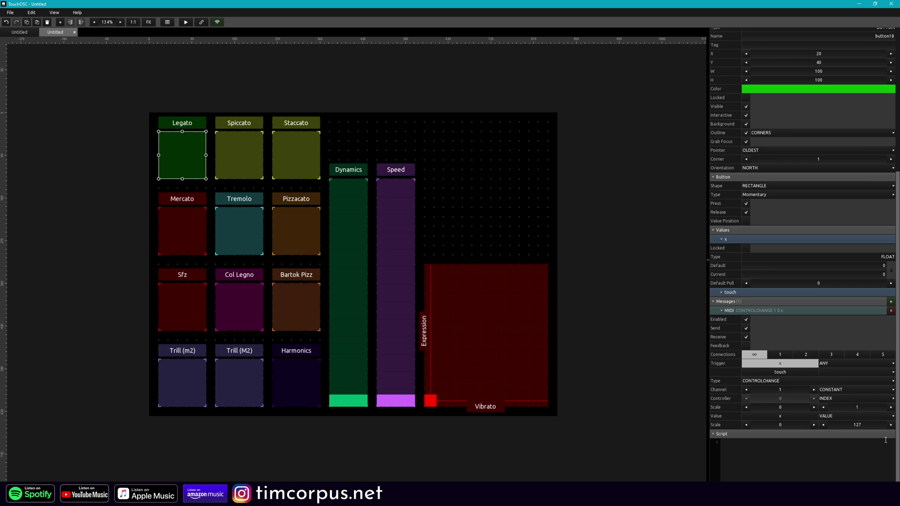
Step: Set the Legato button's MIDI message type to NOTE_ON and its note source to CONSTANT
click(821, 381)
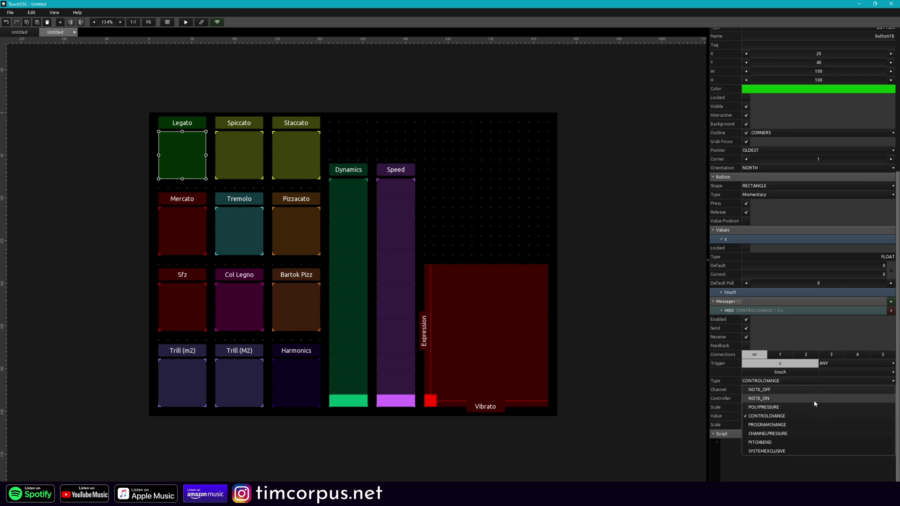
click(813, 399)
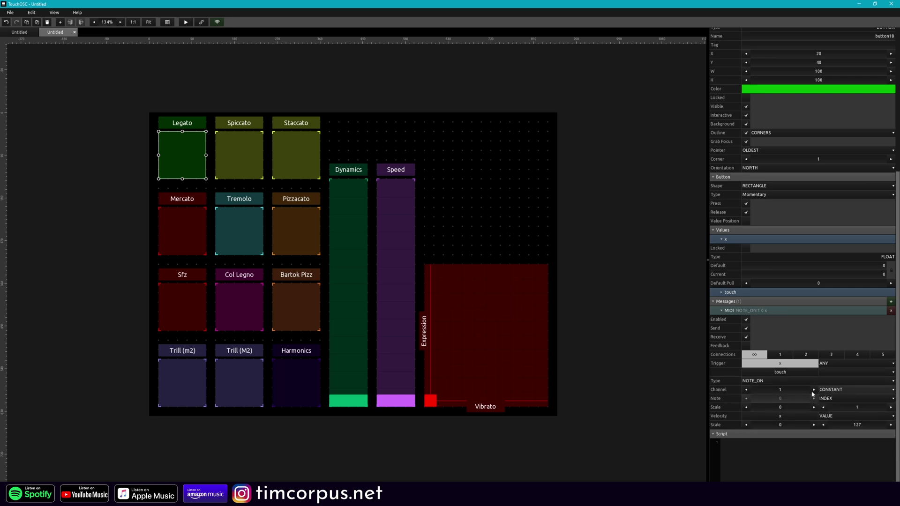
click(846, 399)
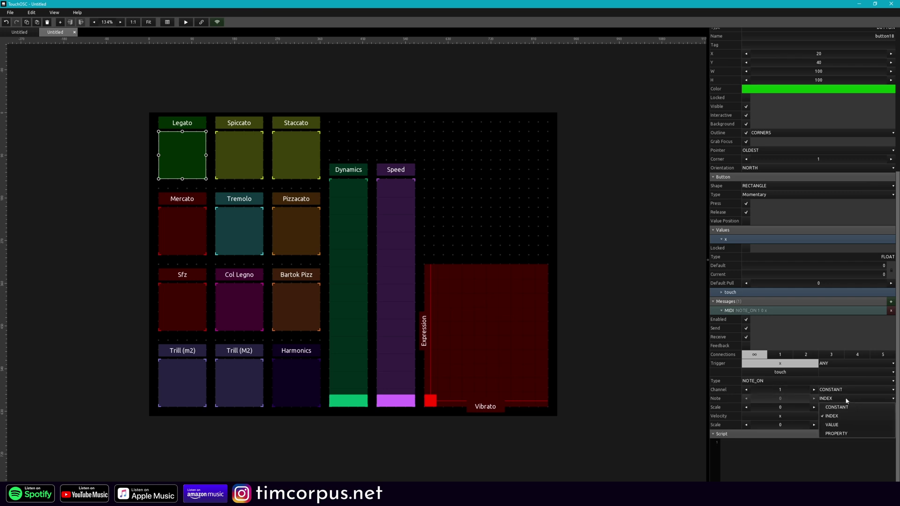
click(850, 406)
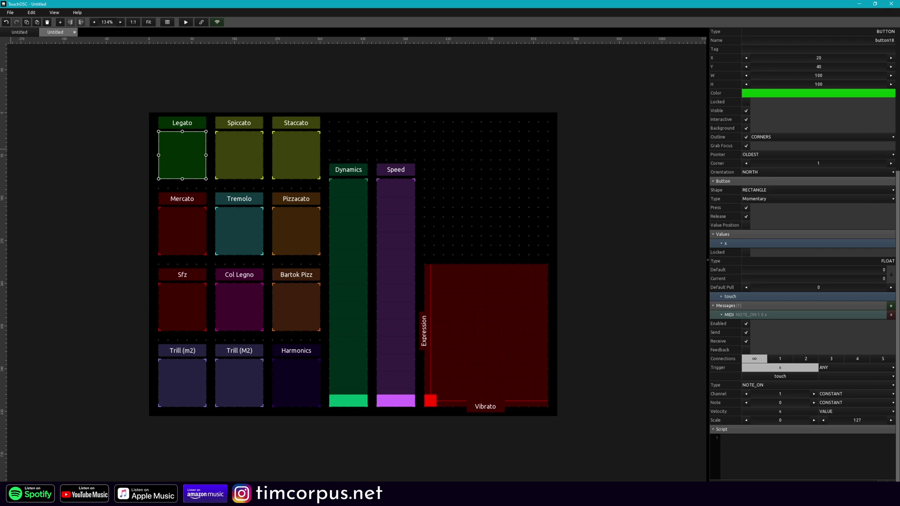
Step: Switch to REAPER and arm the Violins track for recording
key(alt+Tab)
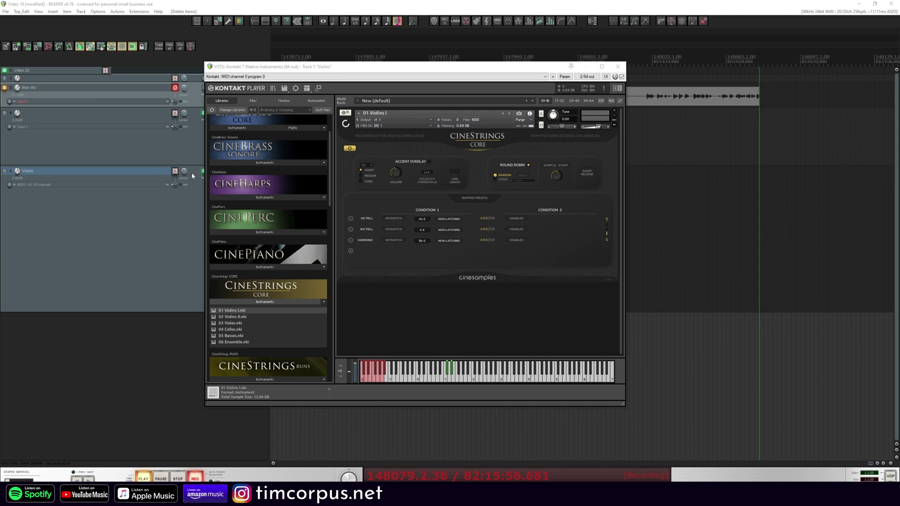
click(176, 171)
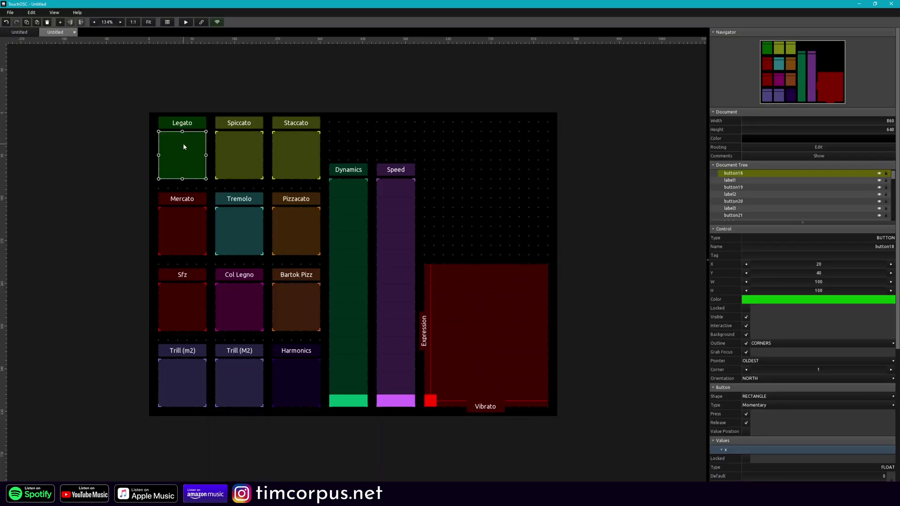
Step: Back in TouchOSC, copy the MIDI messages of the Legato button
right_click(193, 151)
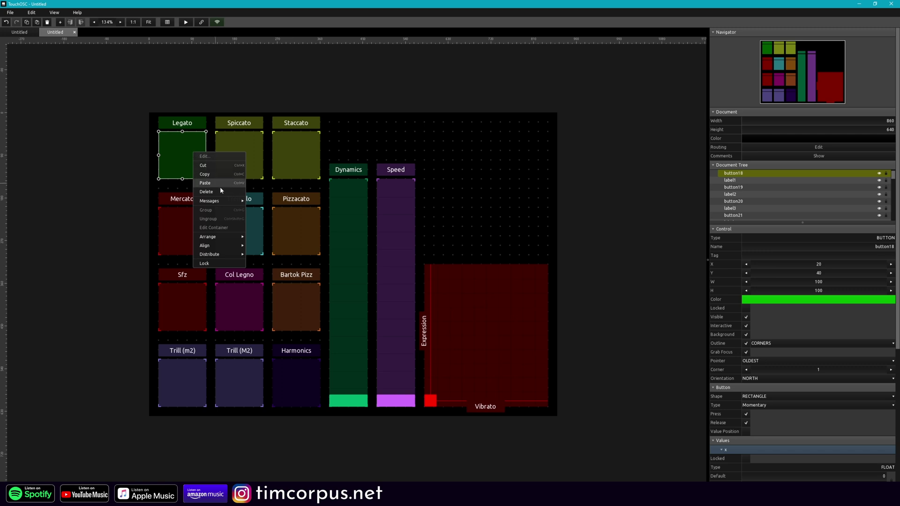
mouse_move(233, 202)
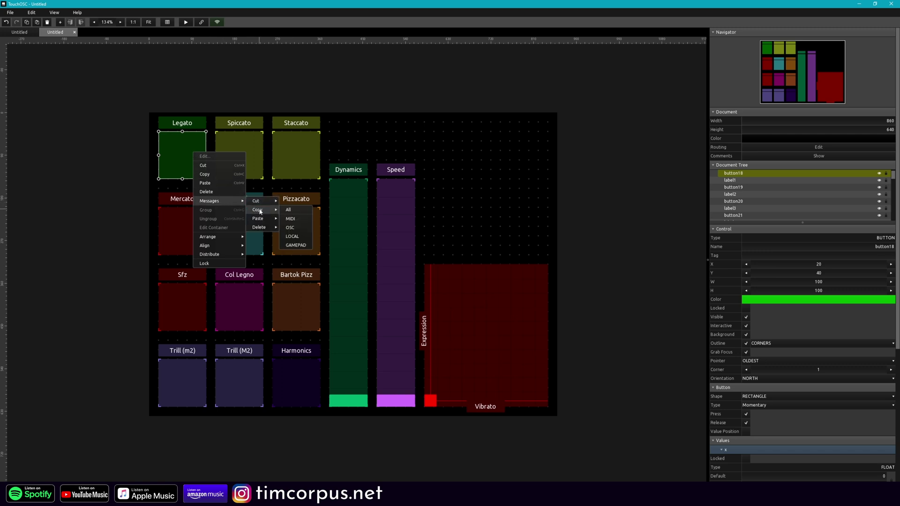
click(295, 218)
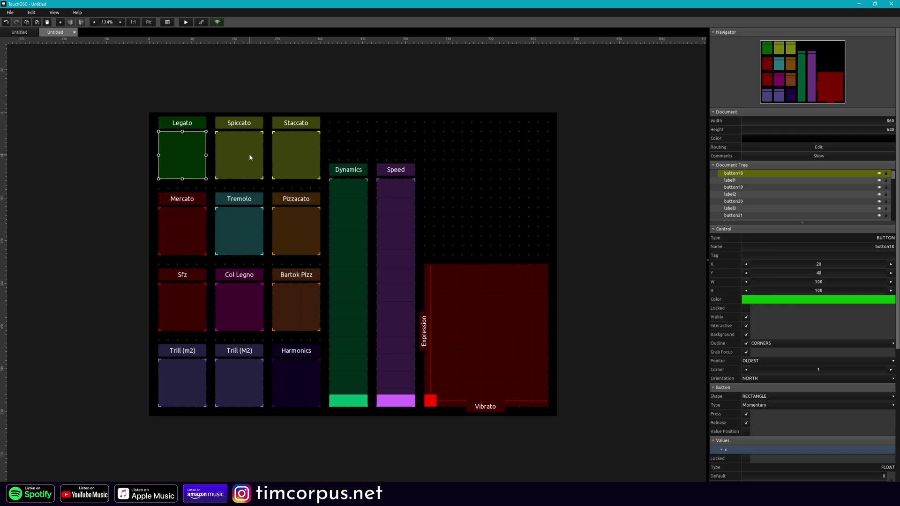
Step: Paste the copied MIDI message onto all the other articulation buttons, from Spiccato through Harmonics
click(248, 154)
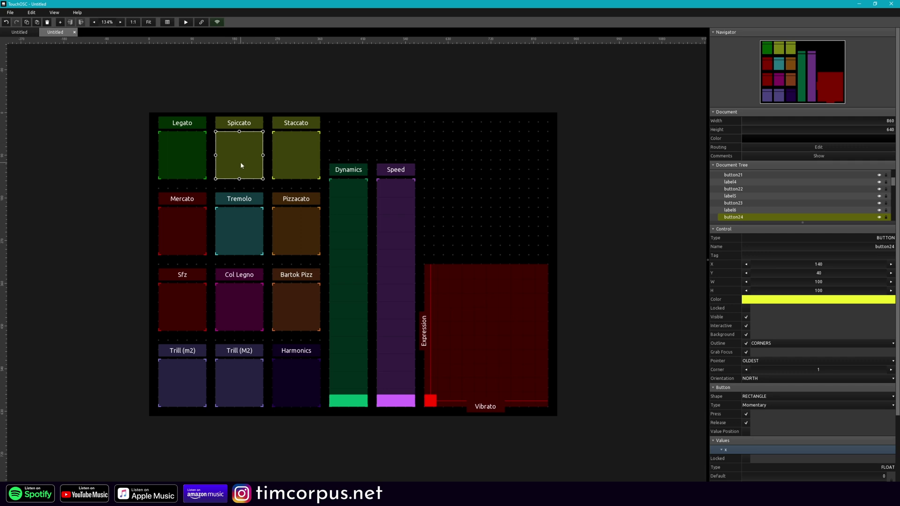
shift+click(301, 158)
shift+click(306, 289)
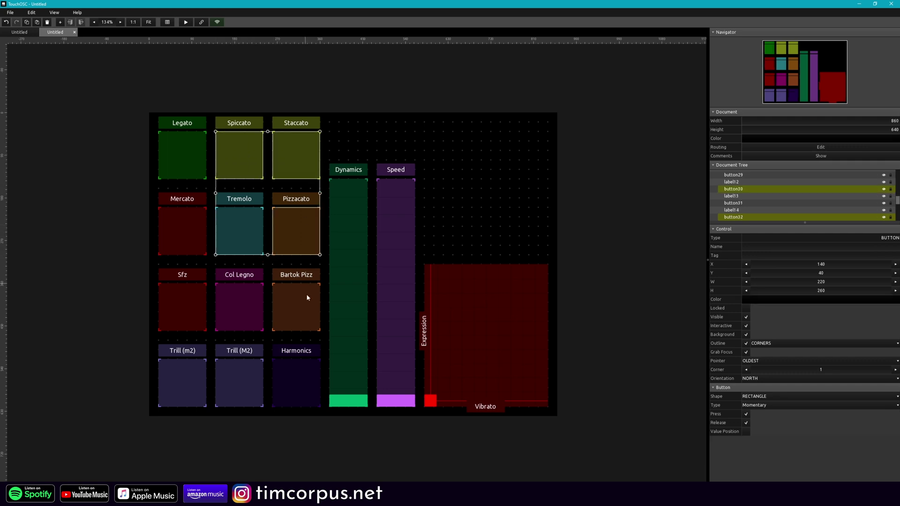
shift+click(244, 305)
shift+click(221, 216)
shift+click(223, 228)
shift+click(181, 233)
shift+click(185, 295)
shift+click(184, 382)
shift+click(251, 381)
shift+click(281, 379)
right_click(291, 303)
mouse_move(328, 350)
mouse_move(356, 368)
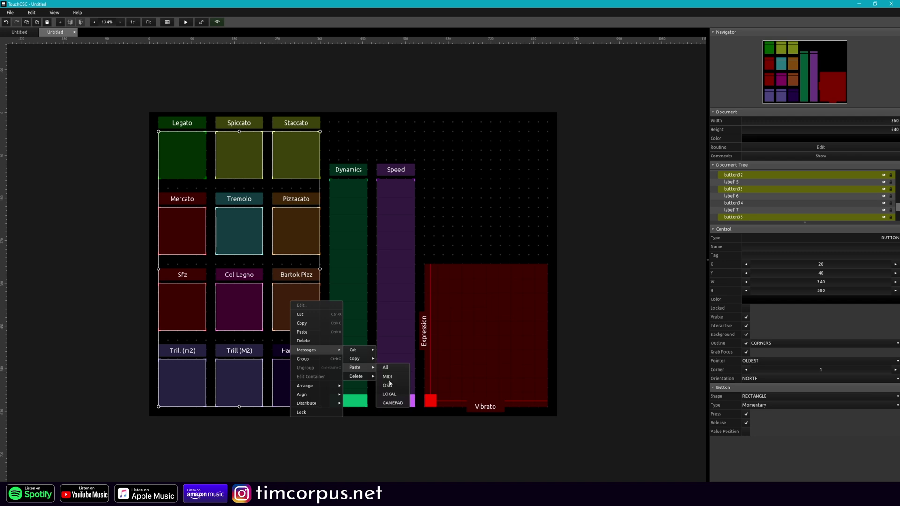
click(389, 377)
click(425, 113)
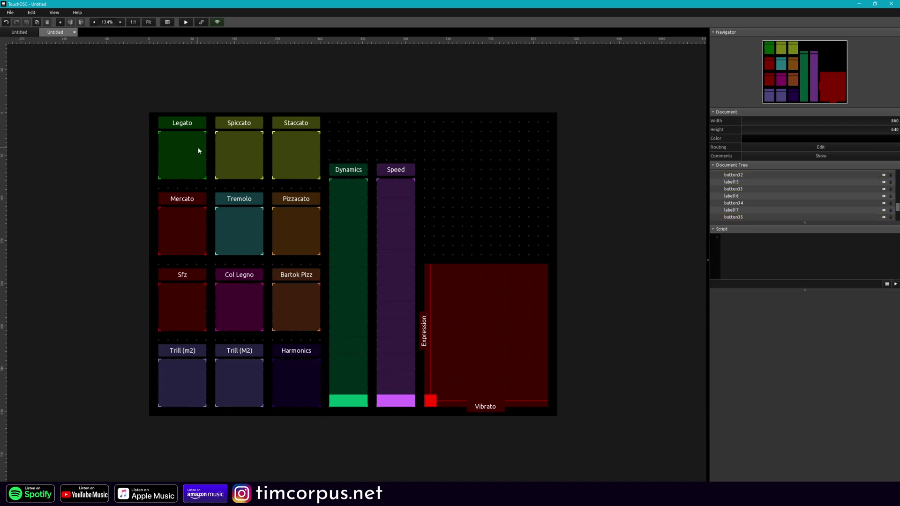
Step: Set the MIDI note of the Spiccato button to 1 and of the Staccato button to 2
click(227, 150)
scroll(856, 458, down, 5)
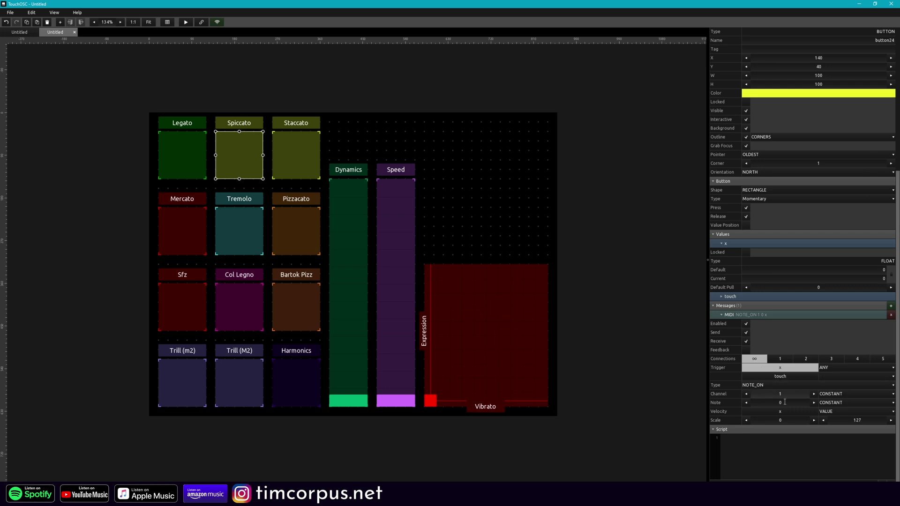
click(813, 403)
click(302, 150)
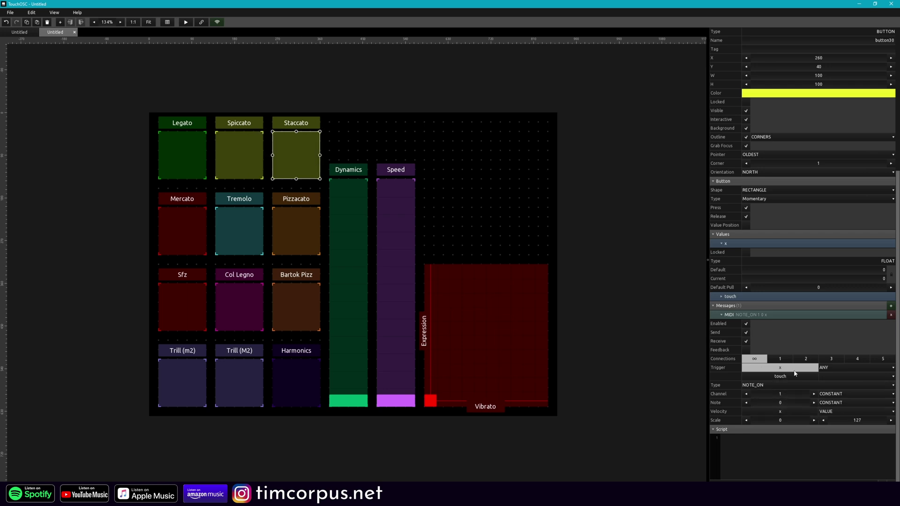
click(813, 403)
click(813, 403)
Step: Set the MIDI note of the Mercato button to 3 and of the Tremolo button to 4
click(175, 230)
click(814, 403)
click(814, 403)
click(814, 403)
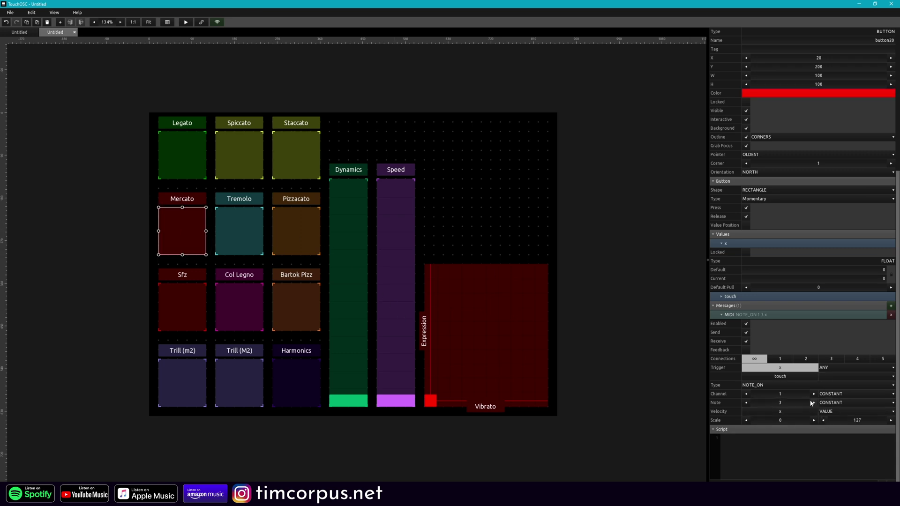
click(237, 230)
click(813, 403)
click(814, 403)
click(813, 403)
click(814, 403)
Step: Set the Pizzacato button's MIDI note to 5 and number the remaining buttons consecutively, from Sfz through Harmonics
click(298, 235)
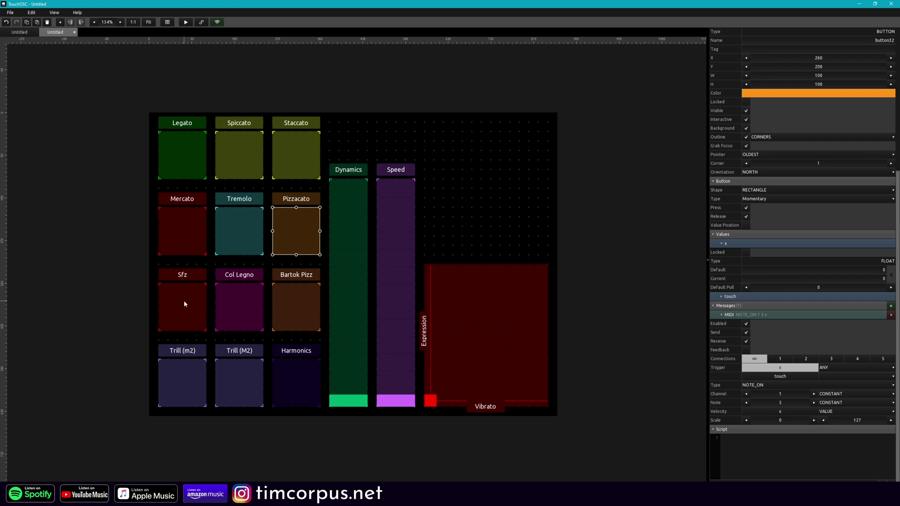
click(230, 224)
click(191, 289)
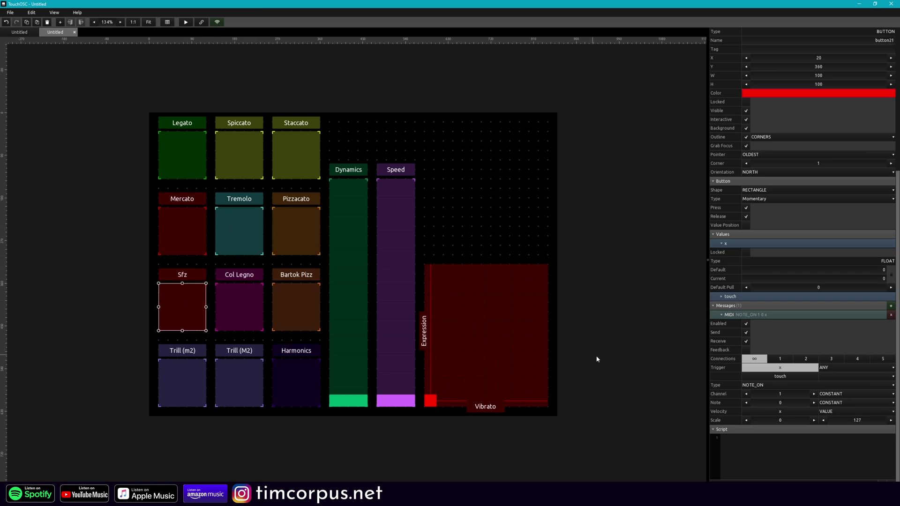
key(Tab)
key(Tab)
key(Tab)
key(Tab)
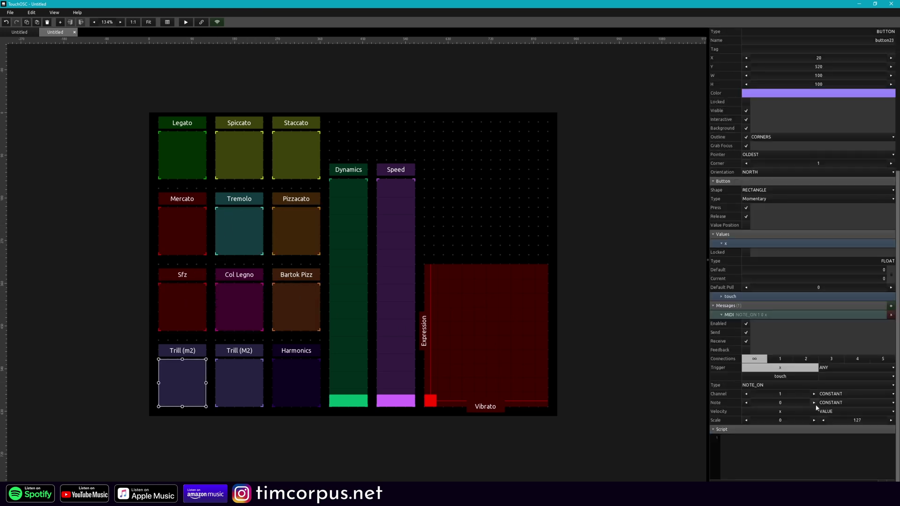
key(Tab)
click(606, 251)
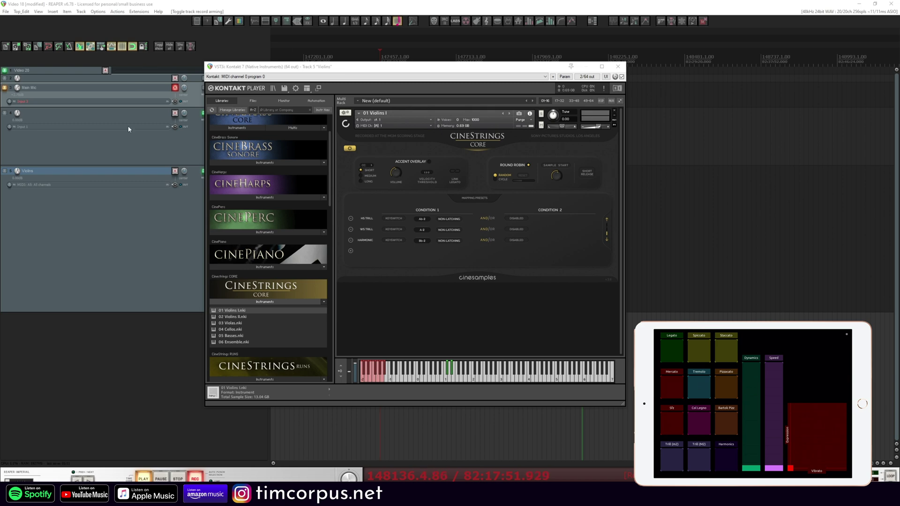
Step: In REAPER, arm the Violins track and remove the HS Trill, WS Trill and Harmonic mappings from CineStrings CORE
click(175, 172)
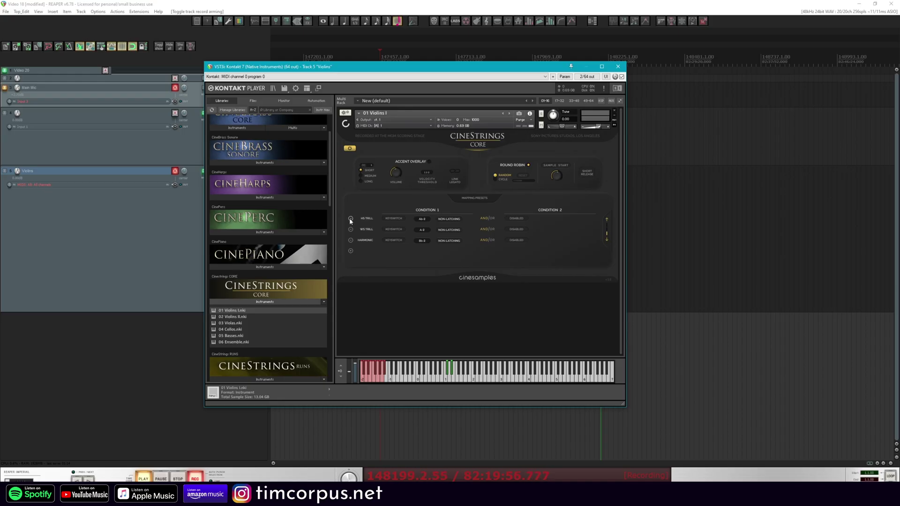
click(351, 218)
click(351, 219)
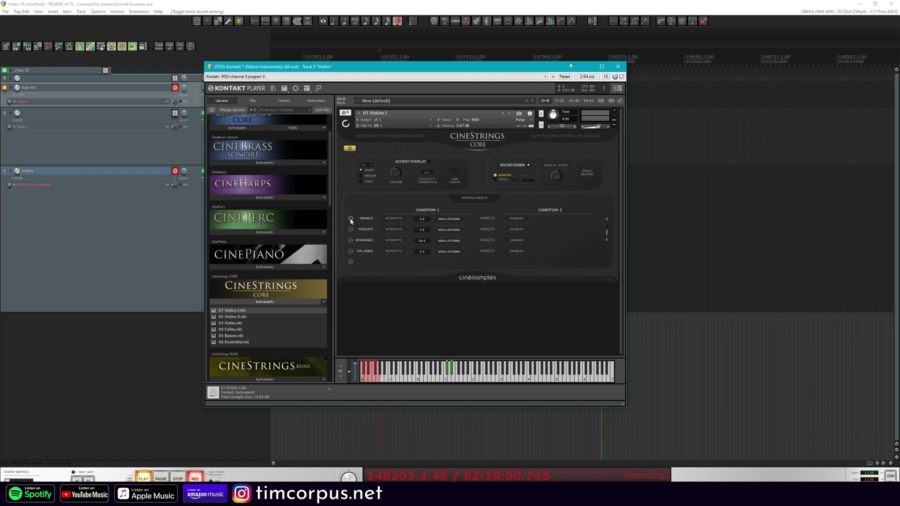
Step: Add a Bartok Pizz articulation to the CineStrings mapping with Keyswitch as its first condition
click(351, 263)
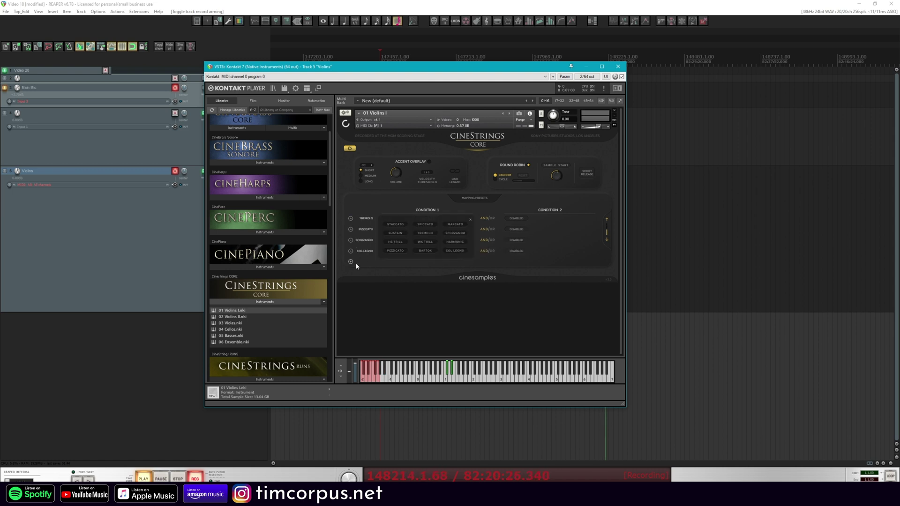
click(421, 253)
click(395, 221)
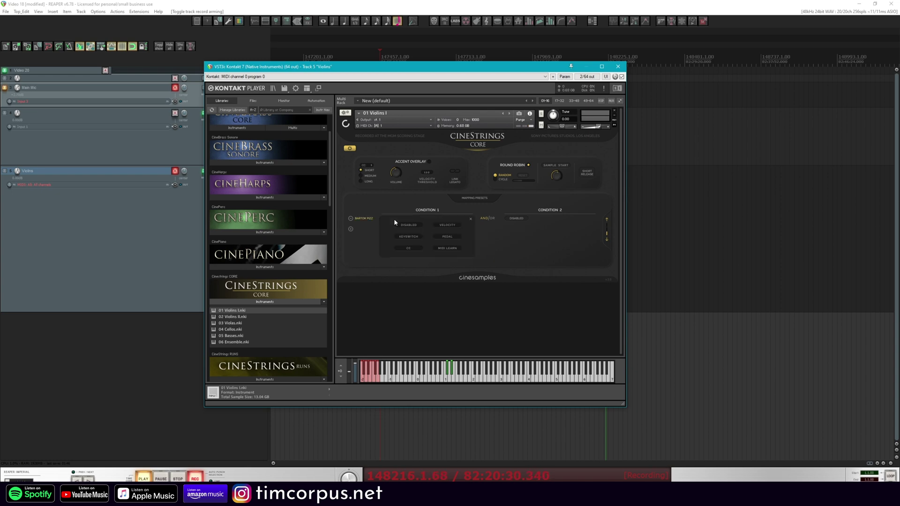
click(415, 240)
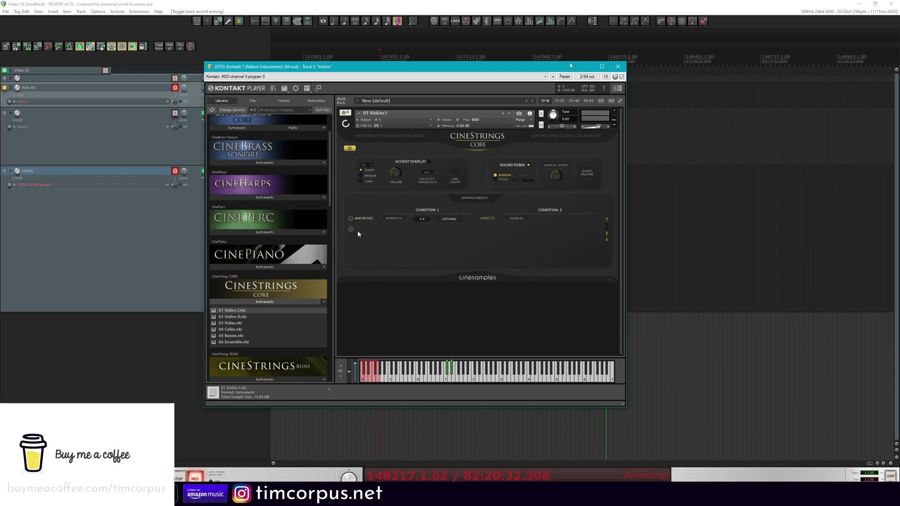
Step: Add HS Trill, WS Trill and Harmonic articulations to the mapping, each with Keyswitch as its first condition
click(350, 230)
click(396, 242)
click(351, 242)
click(413, 243)
click(350, 251)
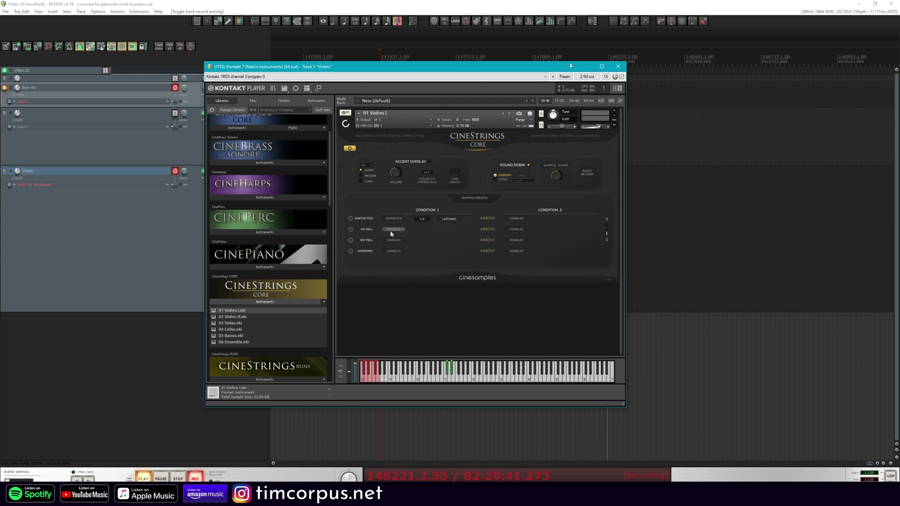
click(453, 241)
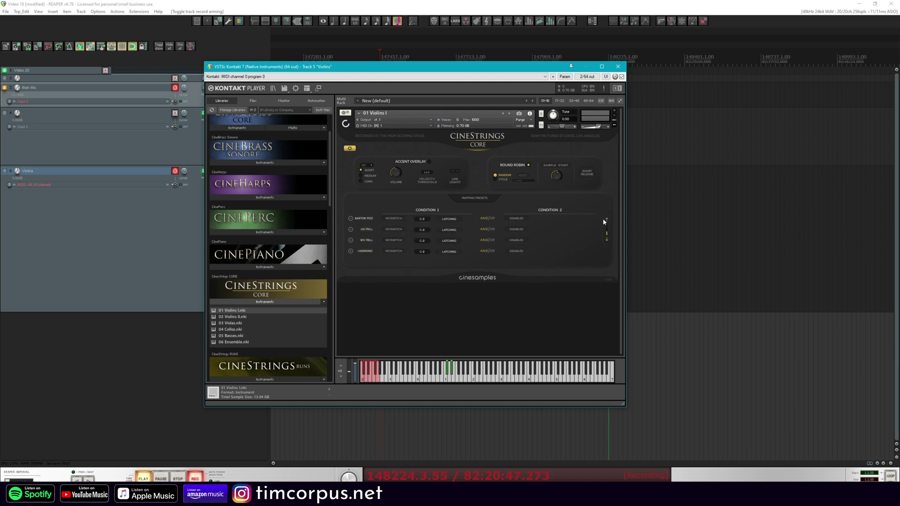
Step: Set the keyswitch notes to Ab-2 for Bartok Pizz, A-2 for HS Trill, Bb-2 for WS Trill and B-2 for Harmonic
click(422, 219)
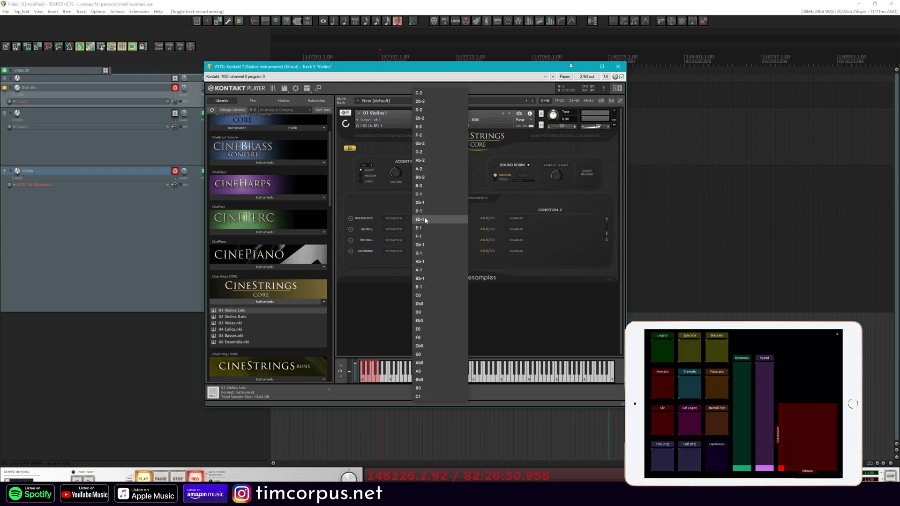
click(429, 159)
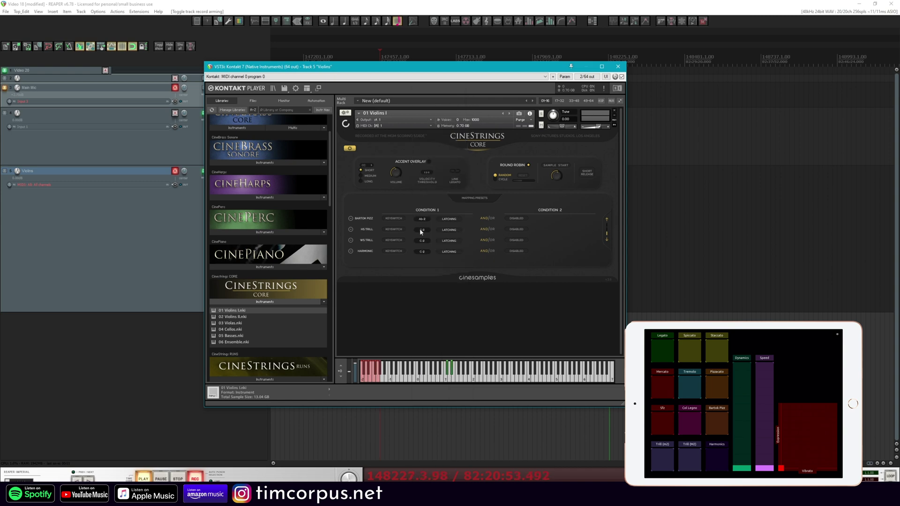
click(420, 228)
click(427, 169)
click(425, 239)
click(427, 179)
click(425, 251)
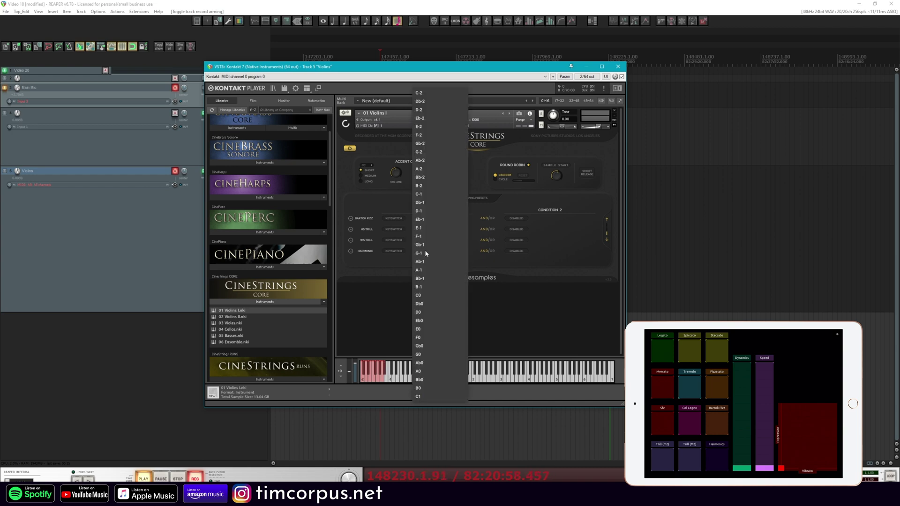
click(431, 184)
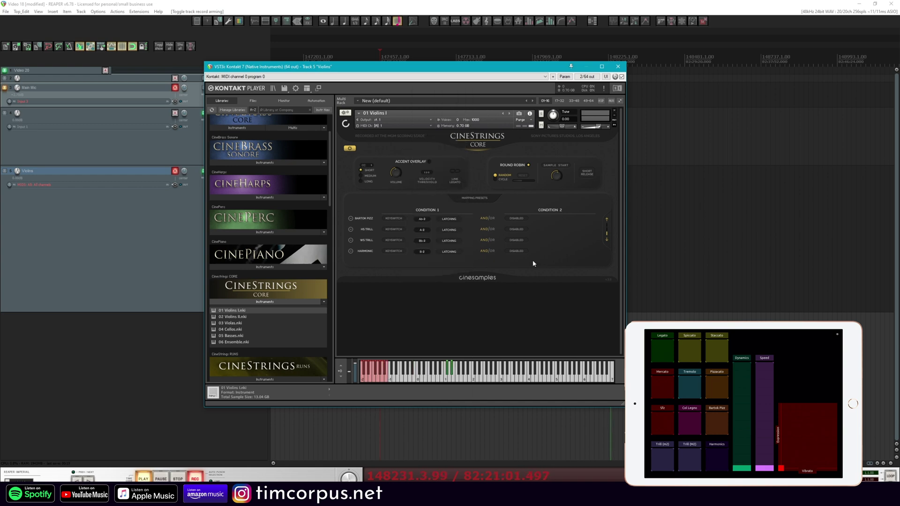
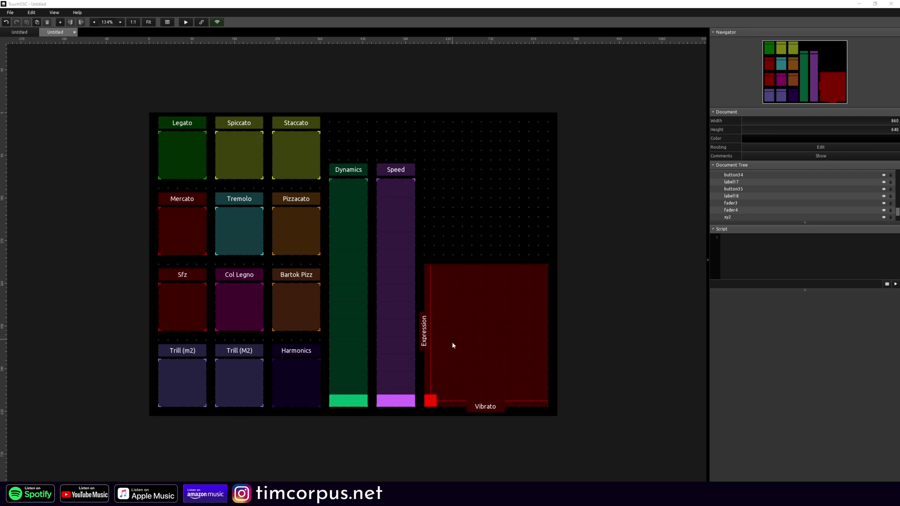
Step: In TouchOSC, add a MIDI control change message to the Dynamics fader with CONSTANT controller number 1
click(365, 276)
scroll(818, 437, down, 3)
click(890, 420)
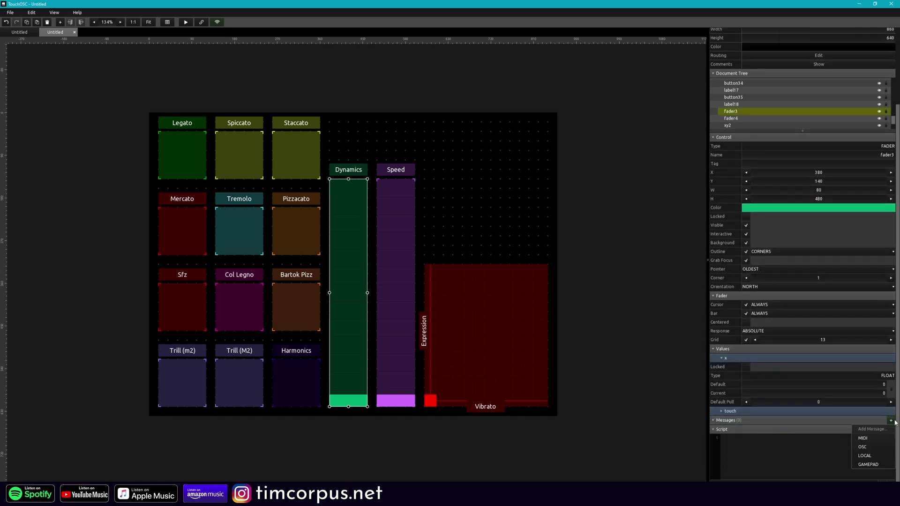
click(879, 437)
scroll(878, 437, down, 3)
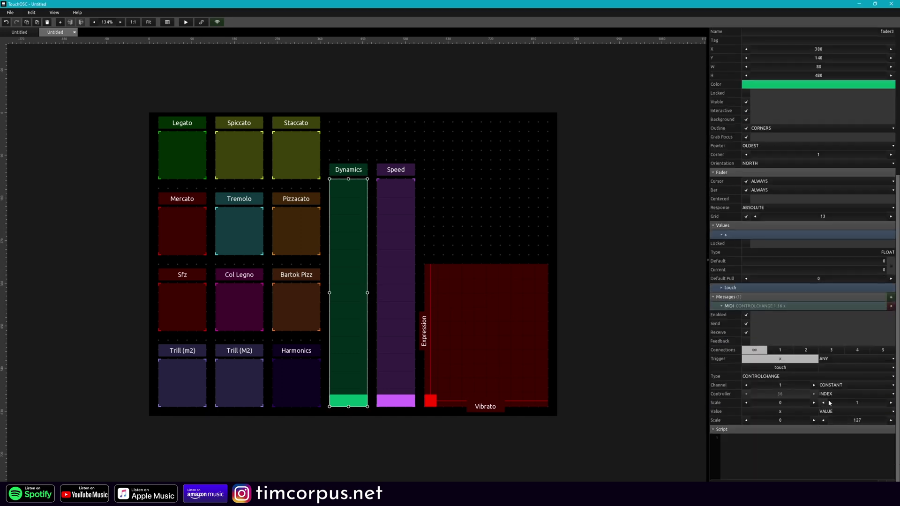
click(834, 396)
click(839, 404)
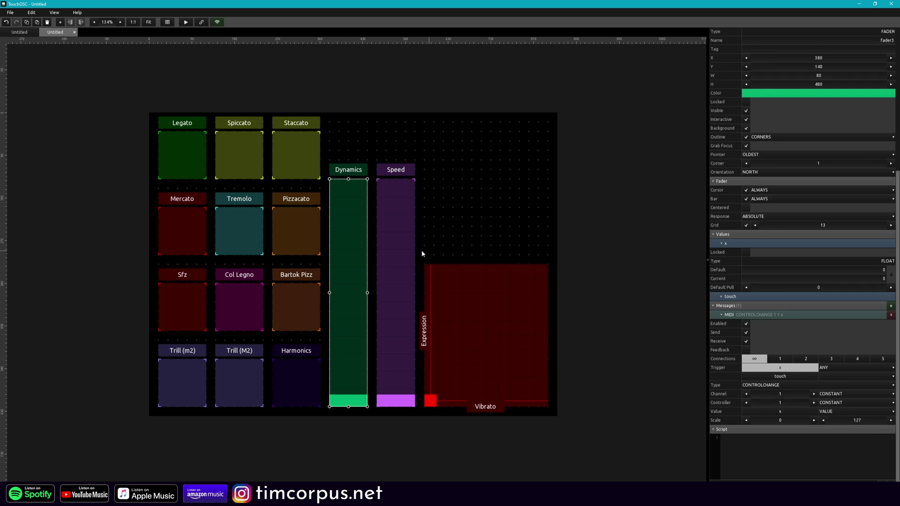
Step: Add a MIDI control change message to the Speed fader with CONSTANT controller number 16
click(403, 253)
click(891, 420)
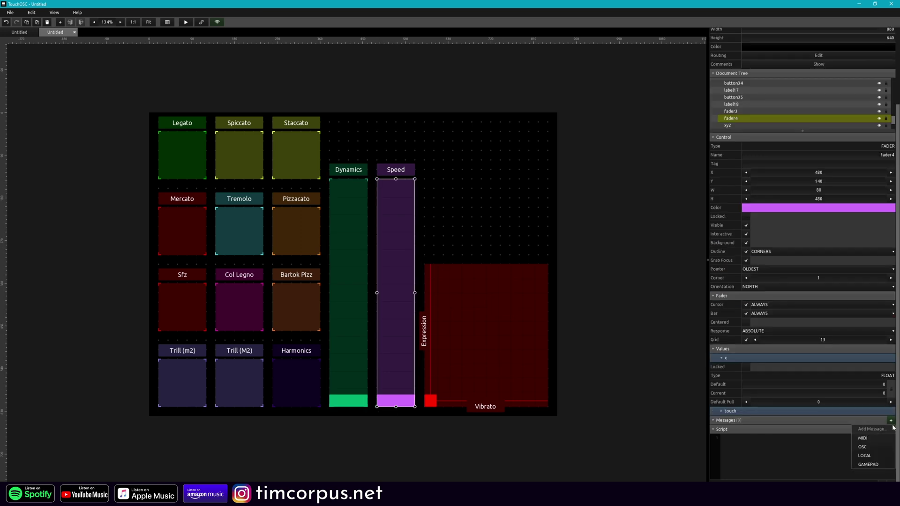
click(879, 438)
scroll(877, 438, down, 1)
click(844, 395)
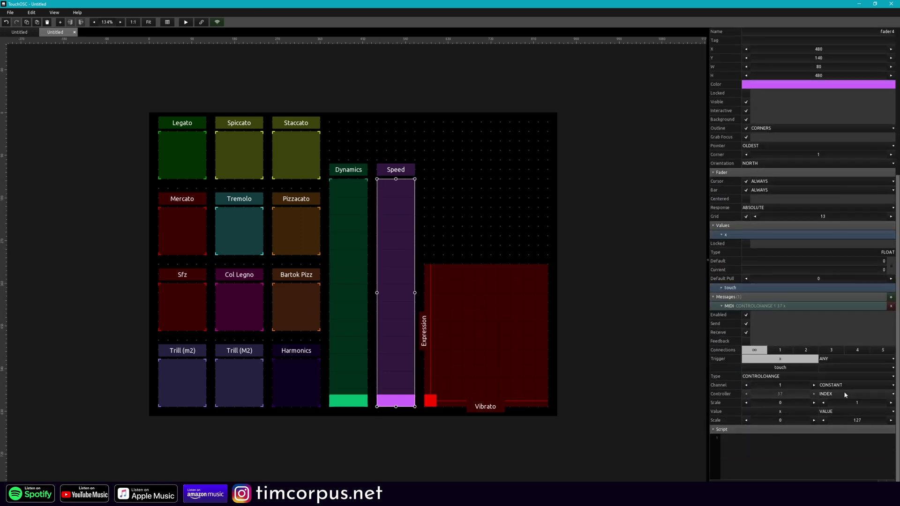
click(825, 402)
click(779, 402)
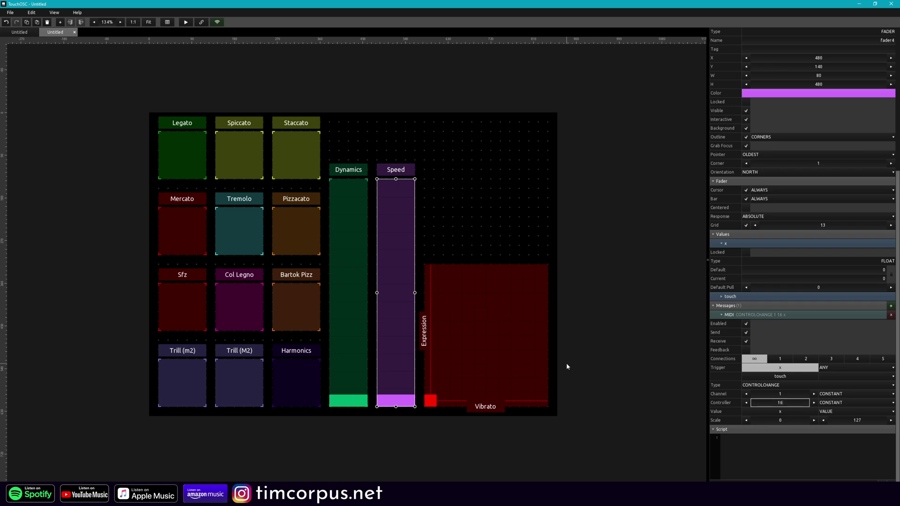
Step: Add a MIDI control change message to the Expression/Vibrato XY pad with CONSTANT controller number 2 for the x value
click(530, 357)
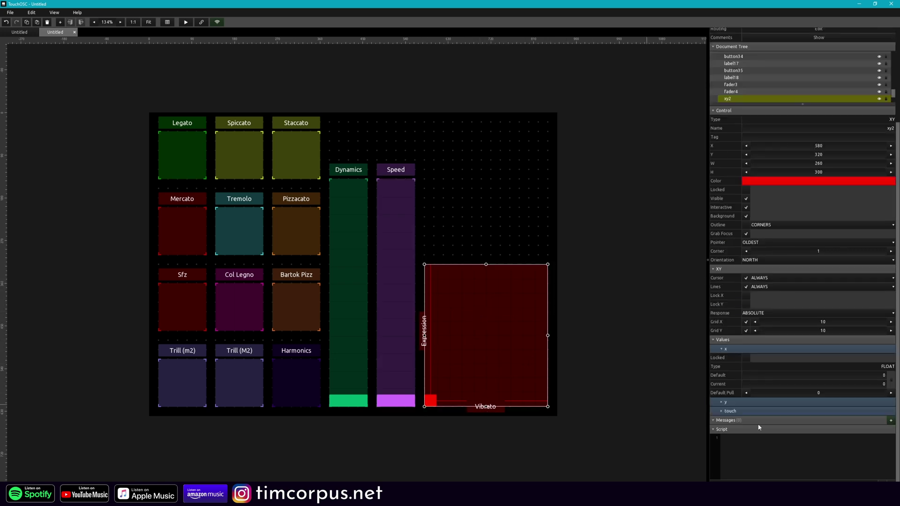
click(890, 420)
click(870, 439)
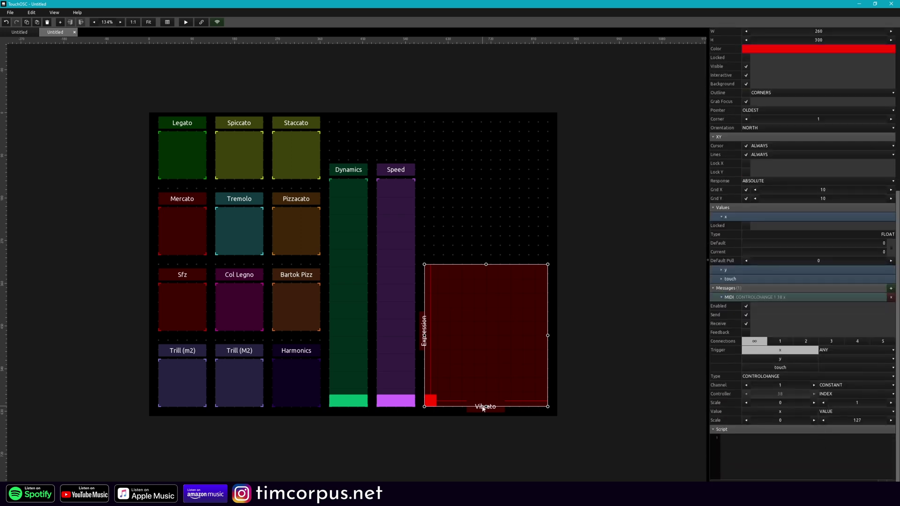
click(839, 394)
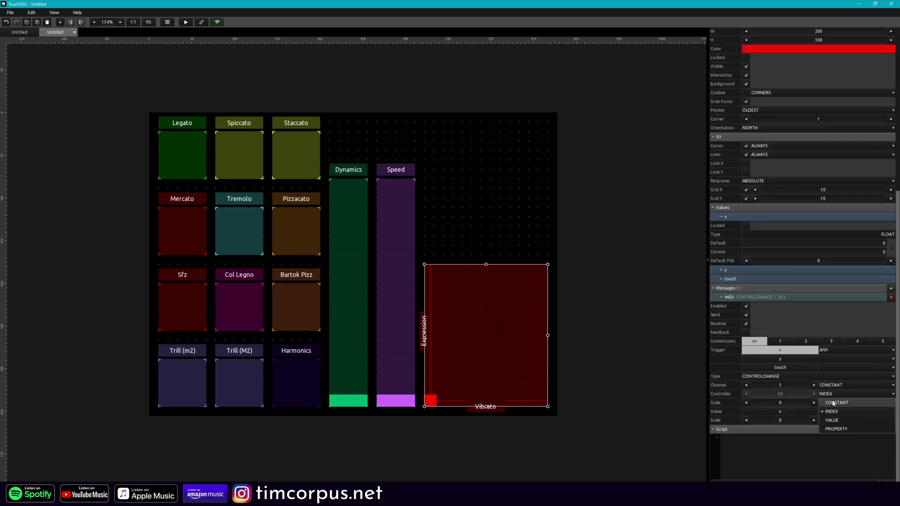
click(821, 403)
click(814, 402)
click(814, 403)
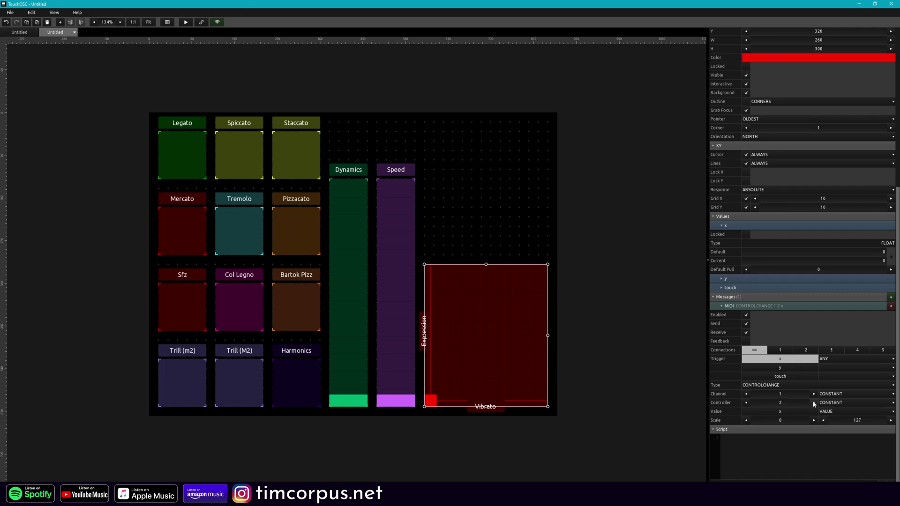
Step: Add a second MIDI control change message to the Expression/Vibrato XY pad, triggered by y, with CONSTANT controller number 11
click(891, 297)
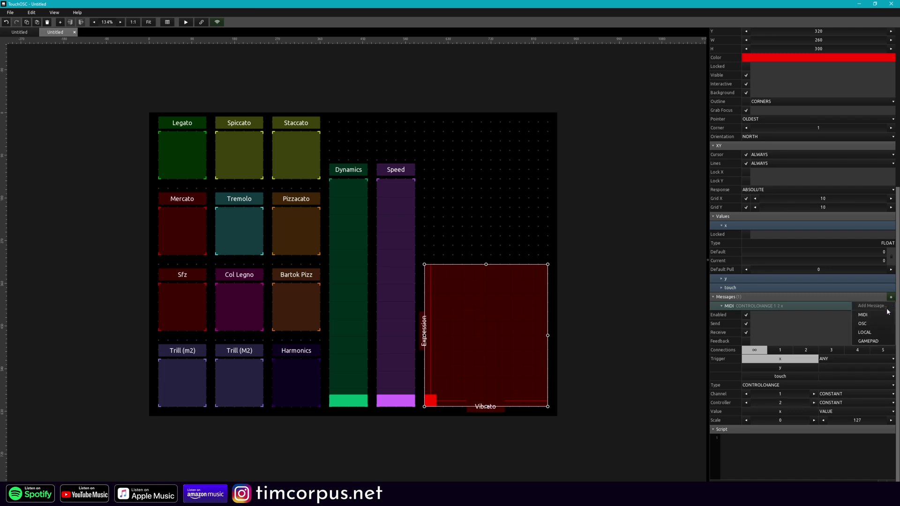
click(879, 315)
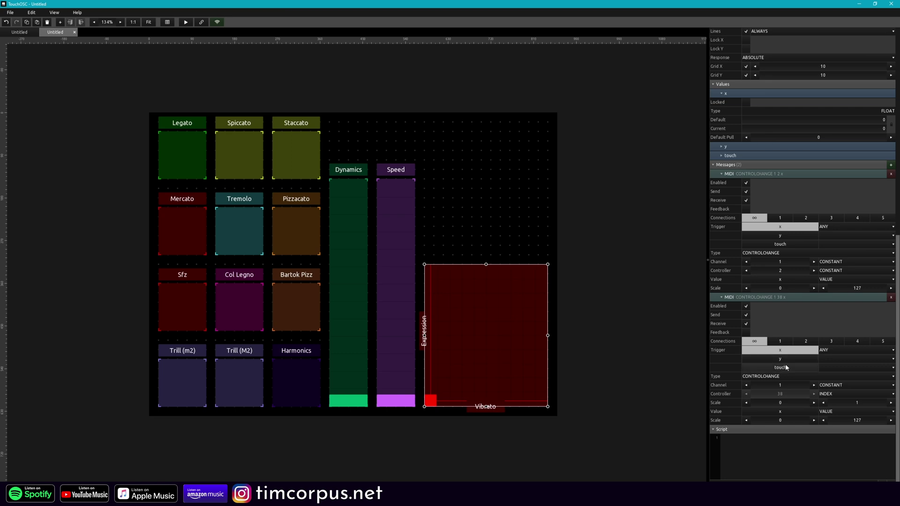
click(778, 360)
click(780, 351)
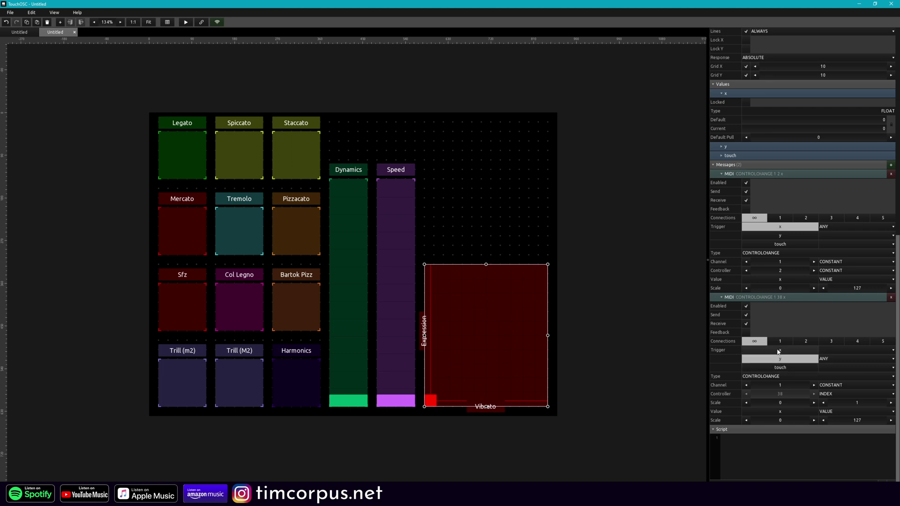
click(829, 394)
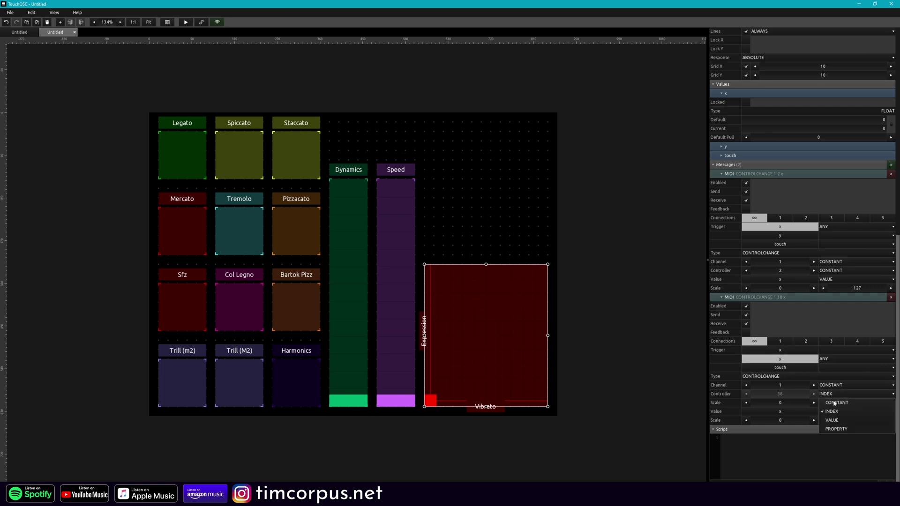
click(829, 403)
double_click(759, 405)
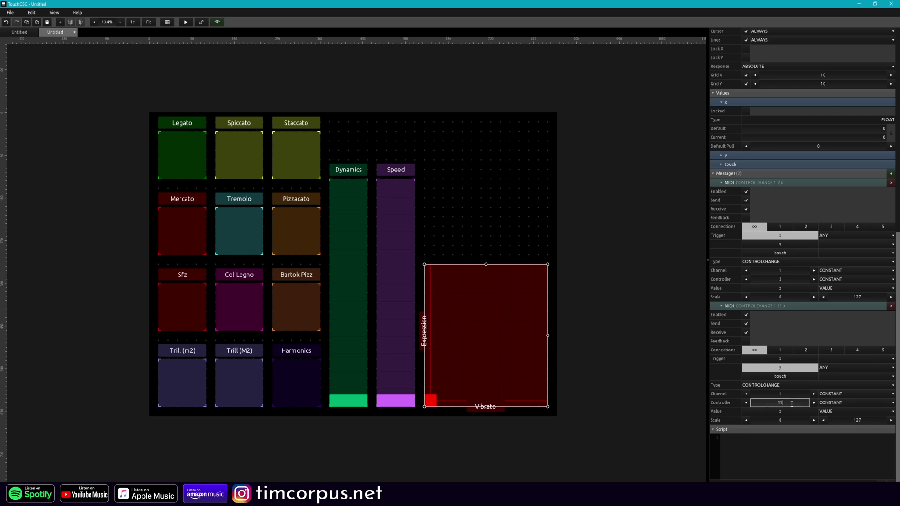
text(11)
key(Return)
click(629, 279)
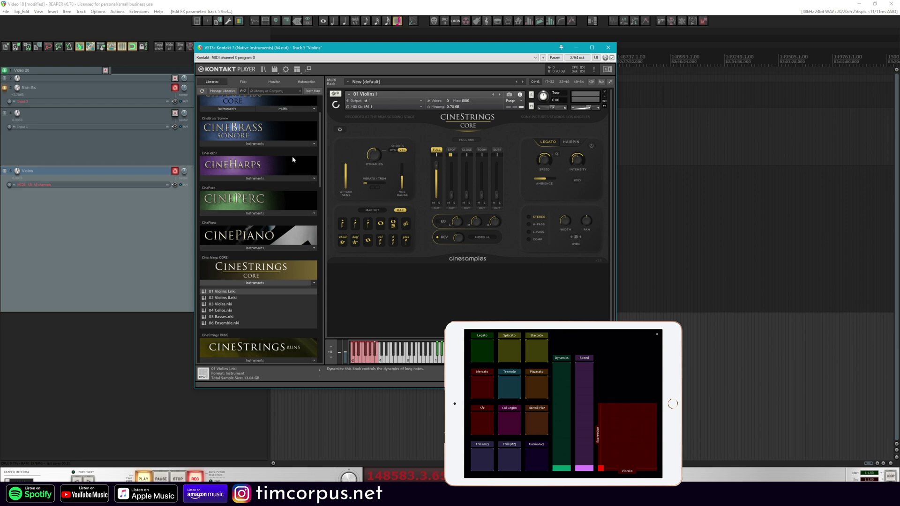
Step: In Kontakt, start MIDI CC learning for the CineStrings CORE Dynamics knob
right_click(375, 158)
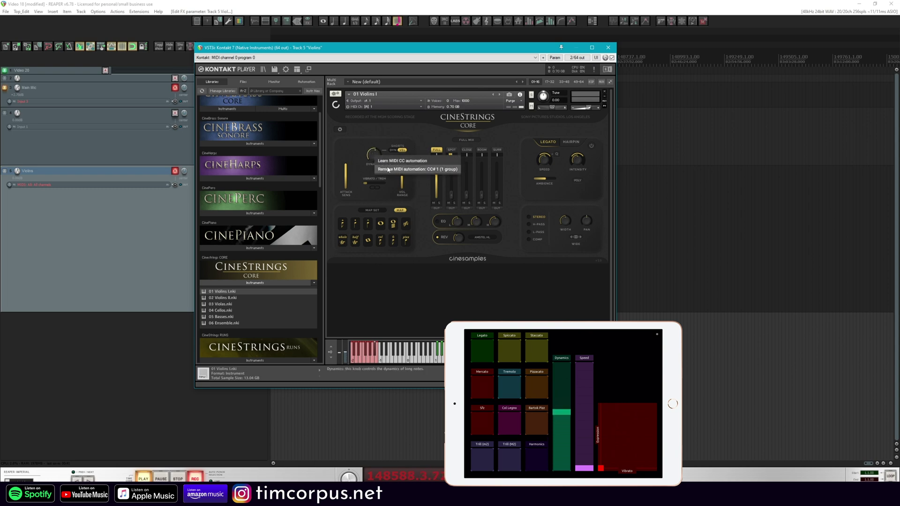
click(389, 161)
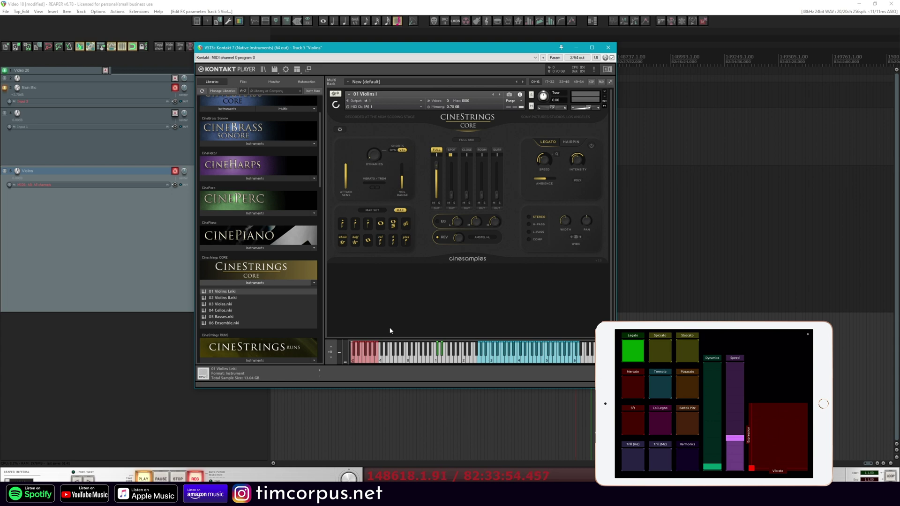
Step: In the CineStrings CORE articulation mapping settings, set the Sustain keyswitch to latching
click(344, 129)
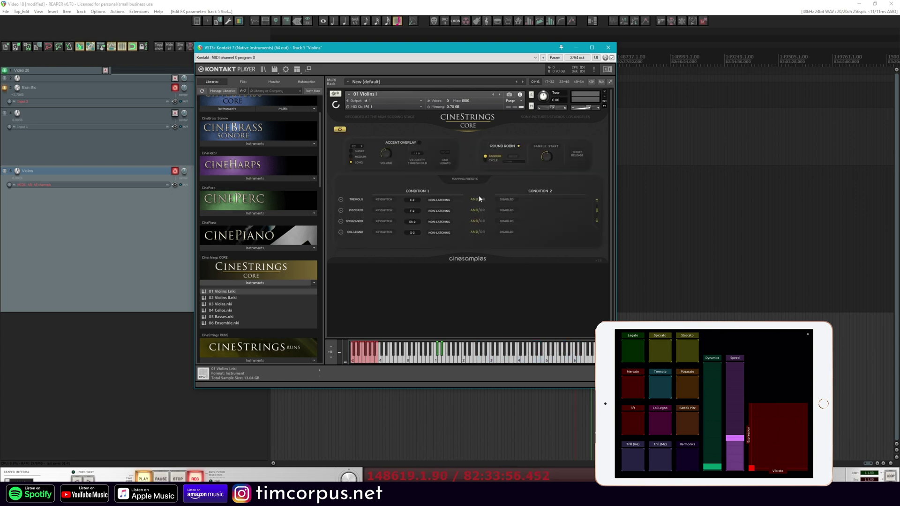
click(597, 201)
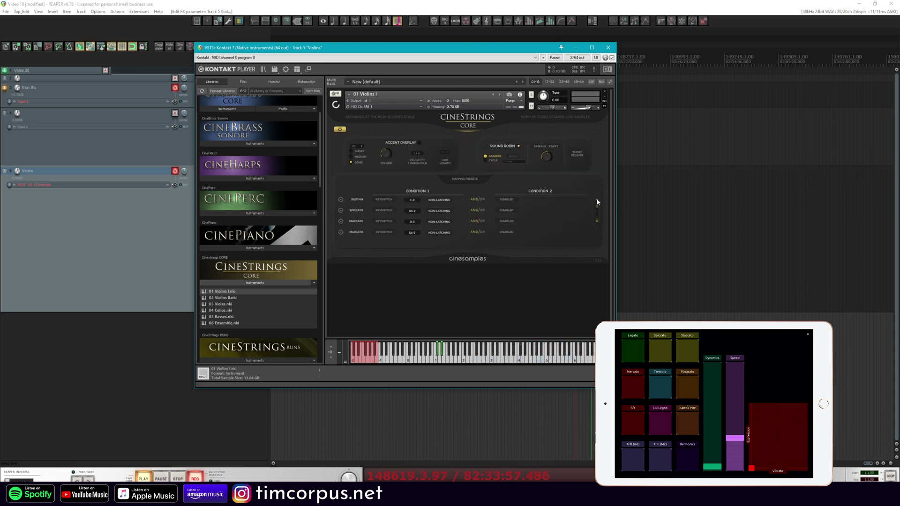
click(439, 200)
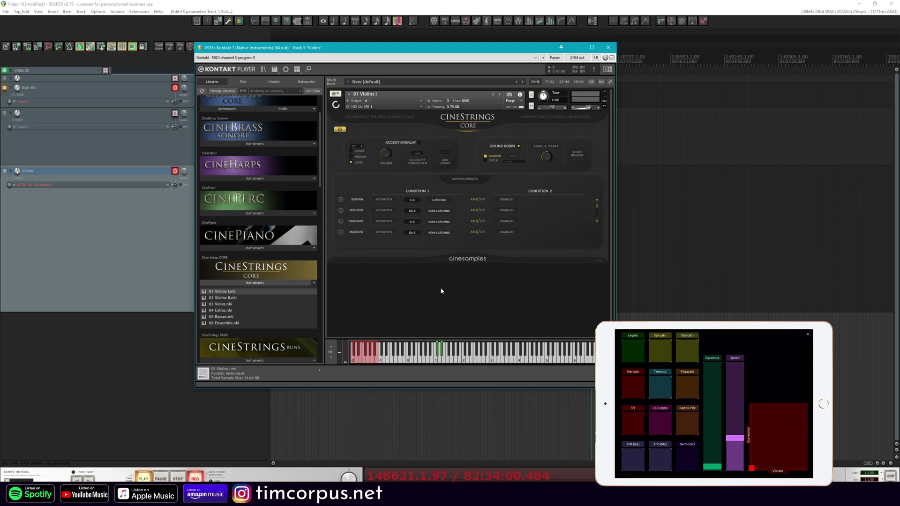
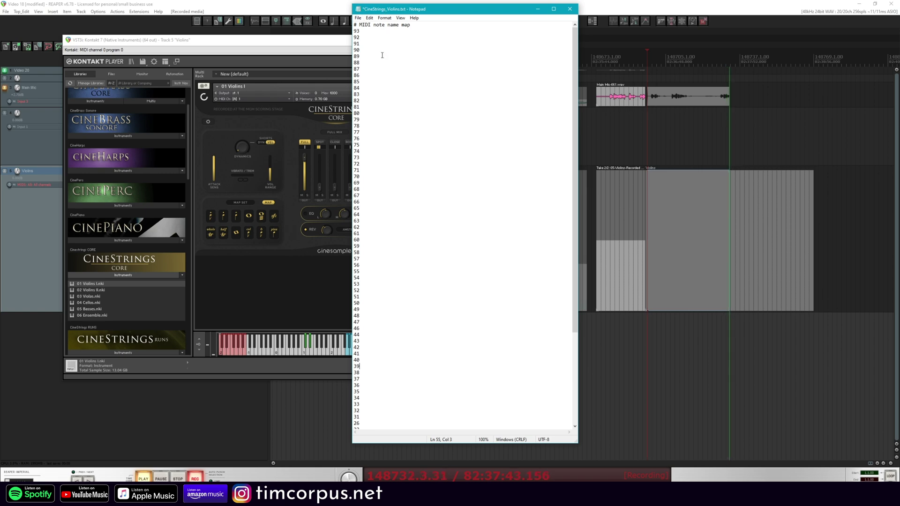
Step: In the CineStrings_Violins.txt note map in Notepad, label notes 0 to 4 as LEGATO, SPICCATO, STACCATO, MARCATO and TREMOLO
scroll(383, 94, down, 6)
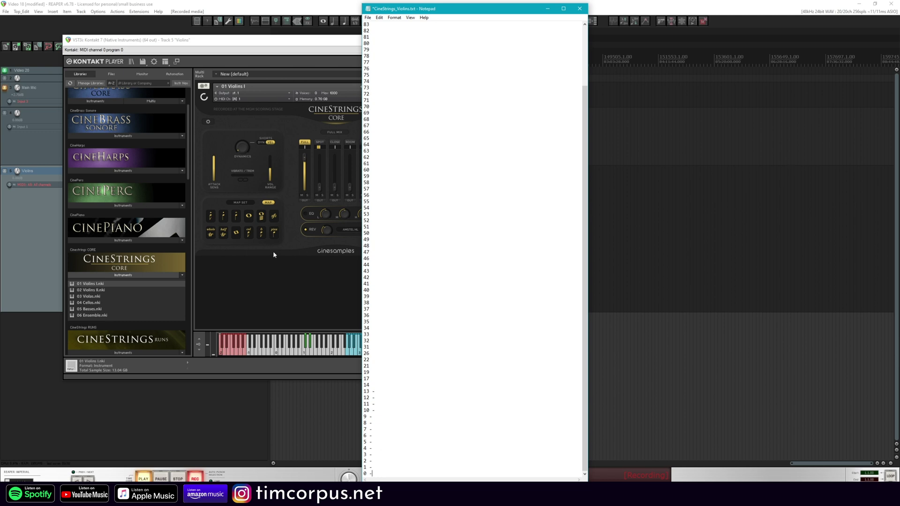
key(Caps_Lock)
text(LEGATO)
click(370, 473)
click(375, 467)
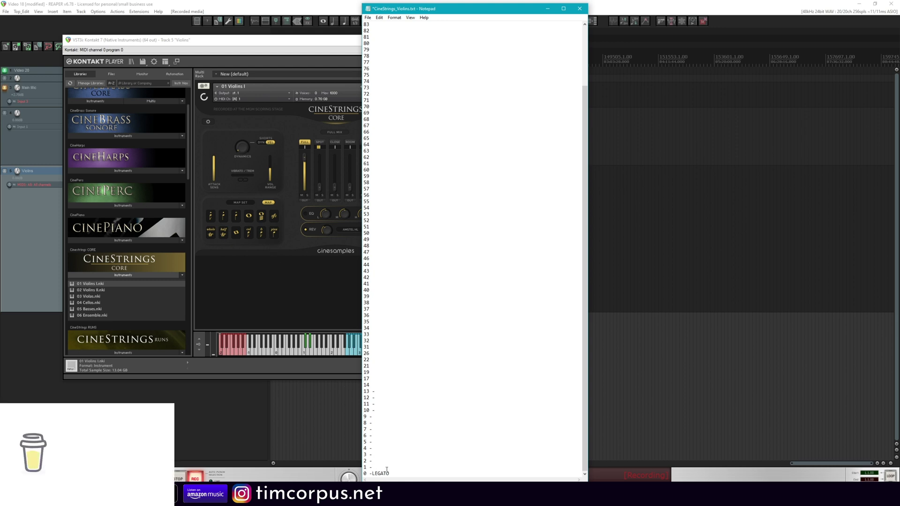
text(SPICCATO)
key(Up)
text(STACCATO)
key(Up)
text(MARCATO)
key(Up)
text(TREMOLO)
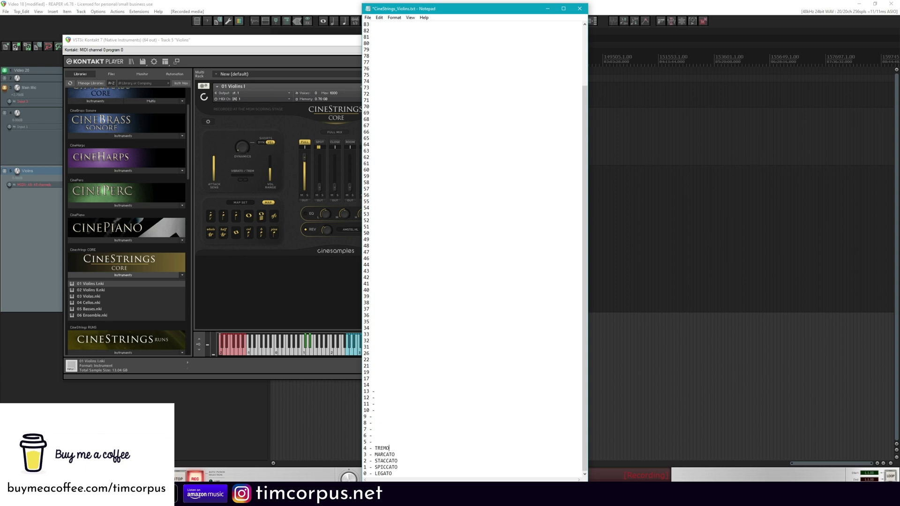
Step: Label notes 5 to 11 as PIZZACATO, SFZ, COL LEGNO, BARTOK PIZZ, TRILL (m2), TRILL (M2) and HARMONICS
key(Up)
key(Up)
text(BARTOK PIZZ)
key(Up)
text(TRILL ()
key(Caps_Lock)
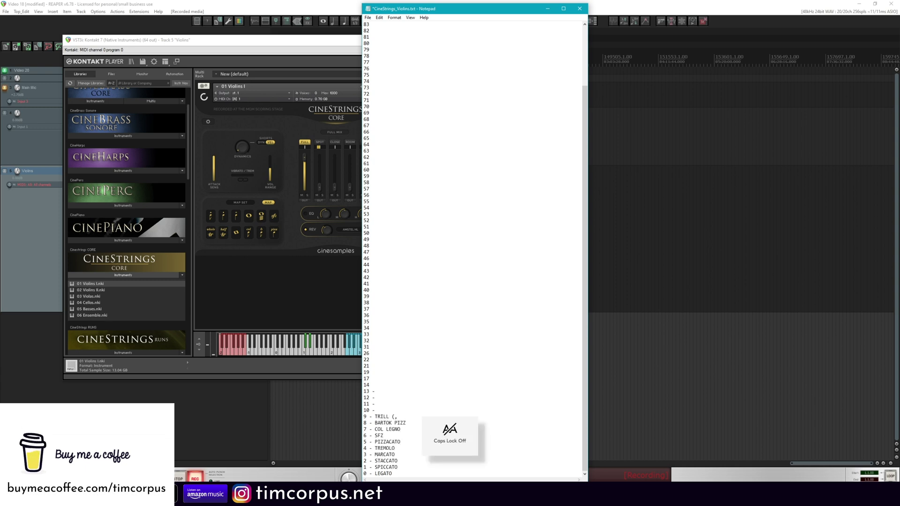
text(m2))
key(Up)
text(TRILL (M2))
key(Up)
key(Caps_Lock)
text(HARMONICS)
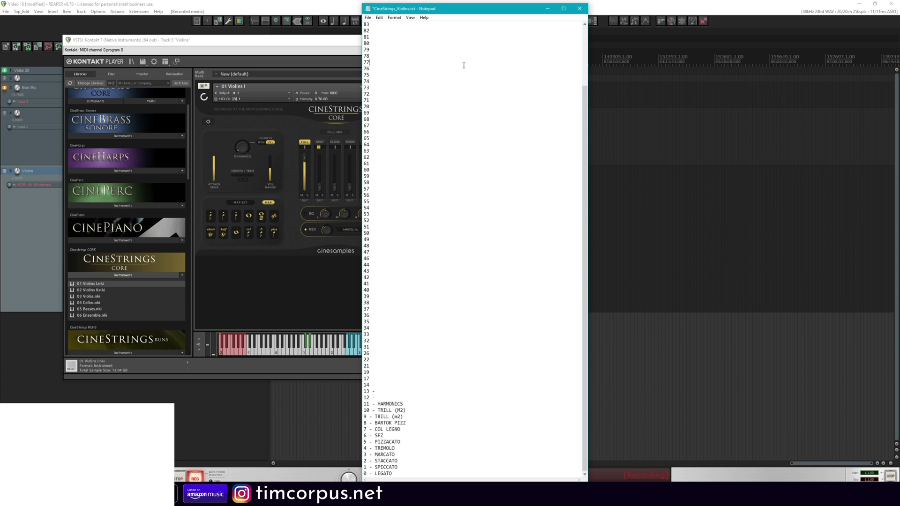
Step: Save the note map as CineStrings_Violins.txt in the Templates folder, replacing the existing file
click(368, 17)
click(378, 57)
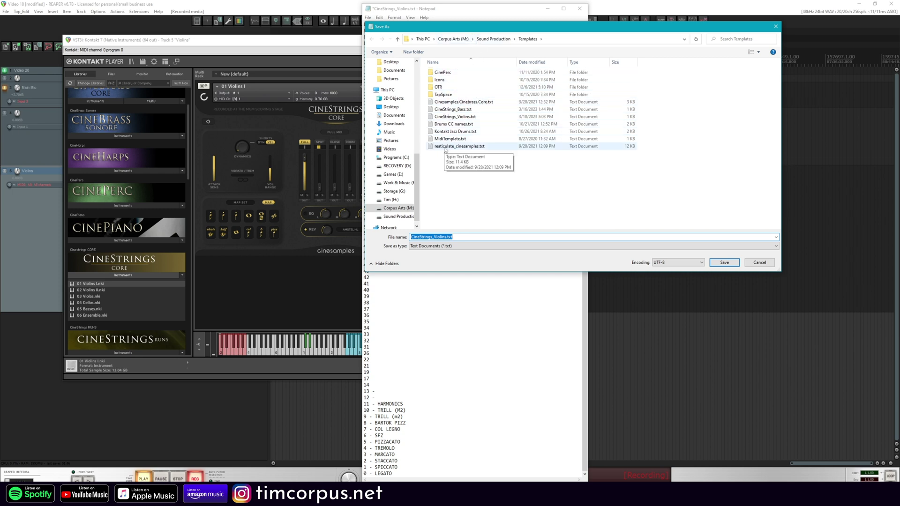
click(718, 264)
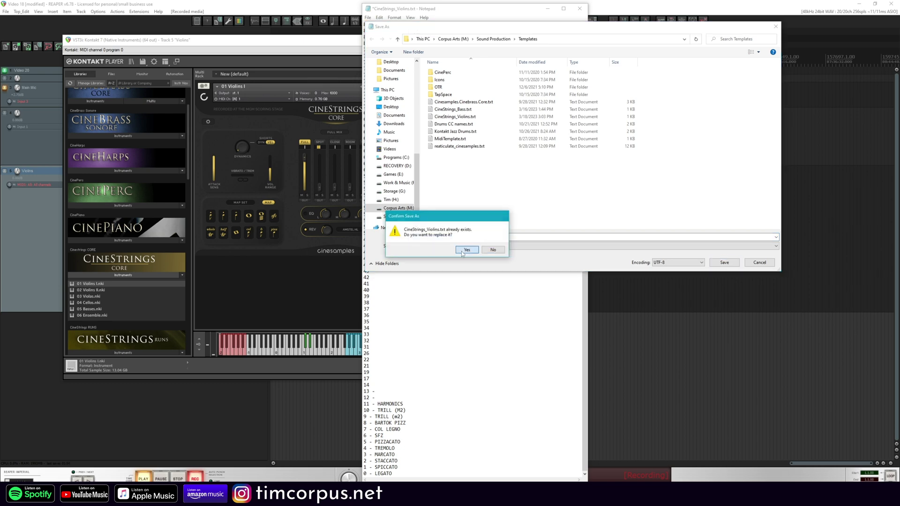
click(462, 251)
Step: In REAPER's MIDI editor for the Violins take, load the note/CC names from CineStrings_Violins.txt
key(alt+Tab)
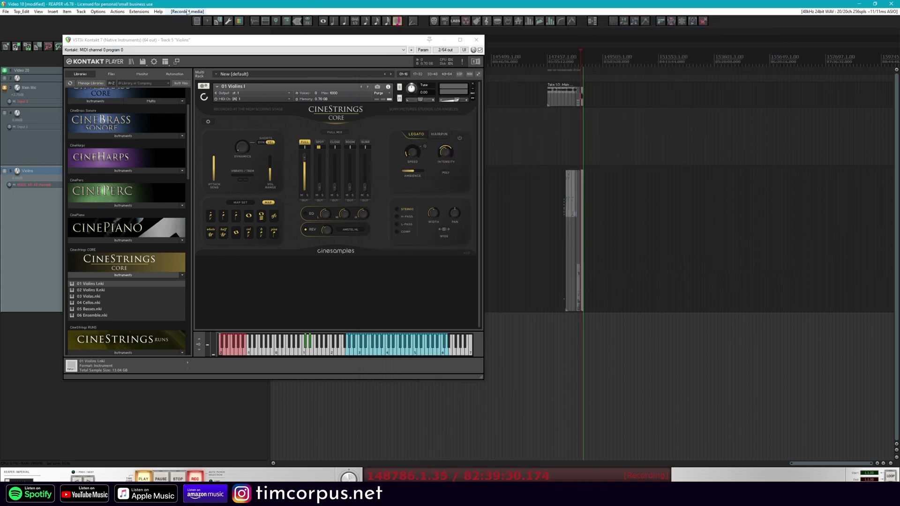
key(alt+Tab)
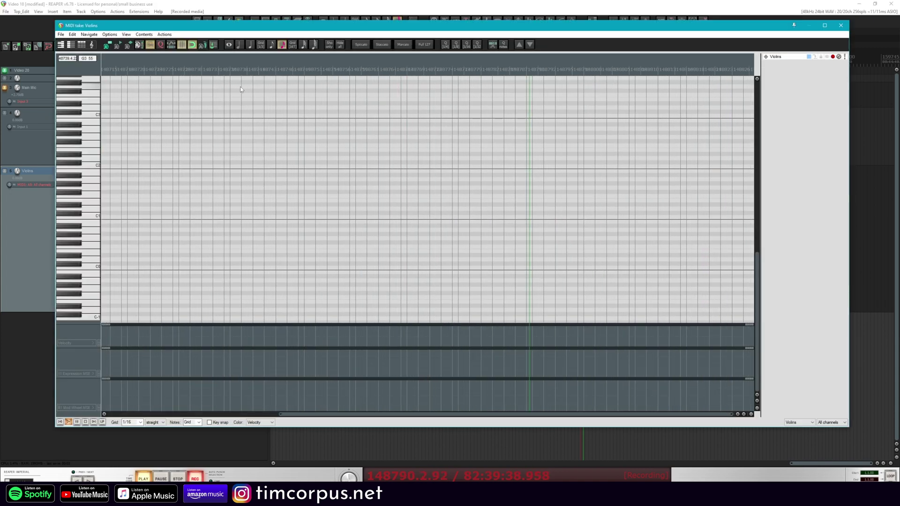
click(62, 37)
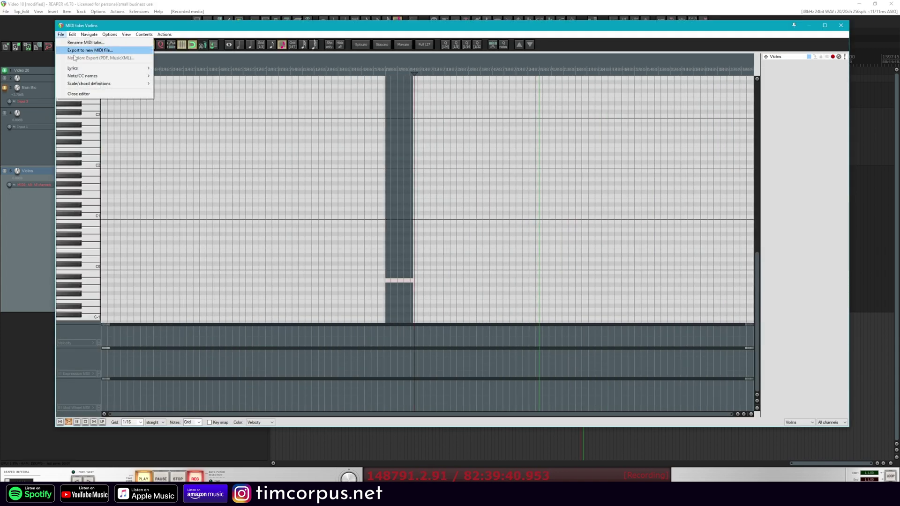
mouse_move(89, 77)
mouse_move(180, 85)
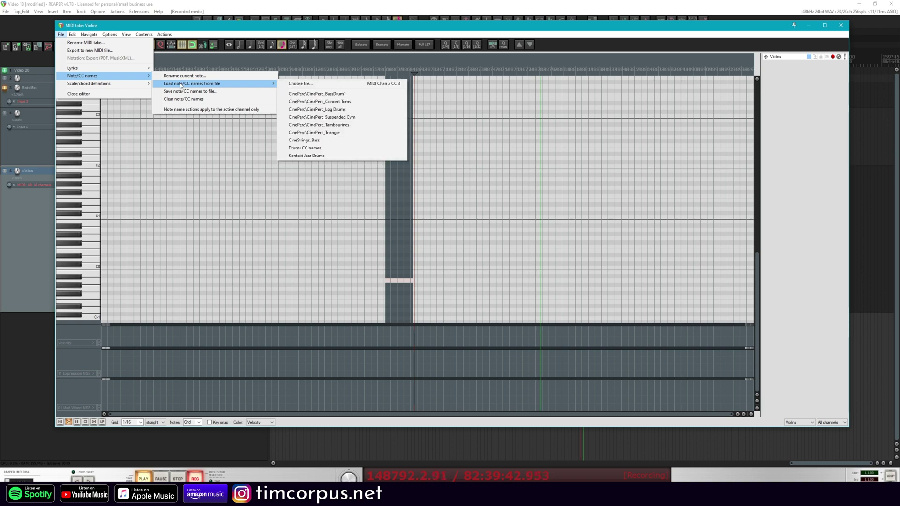
click(315, 86)
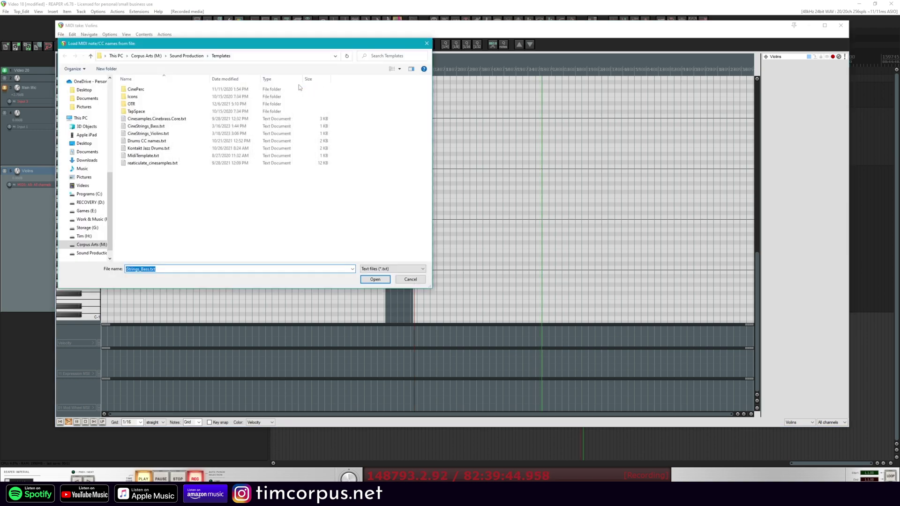
click(148, 134)
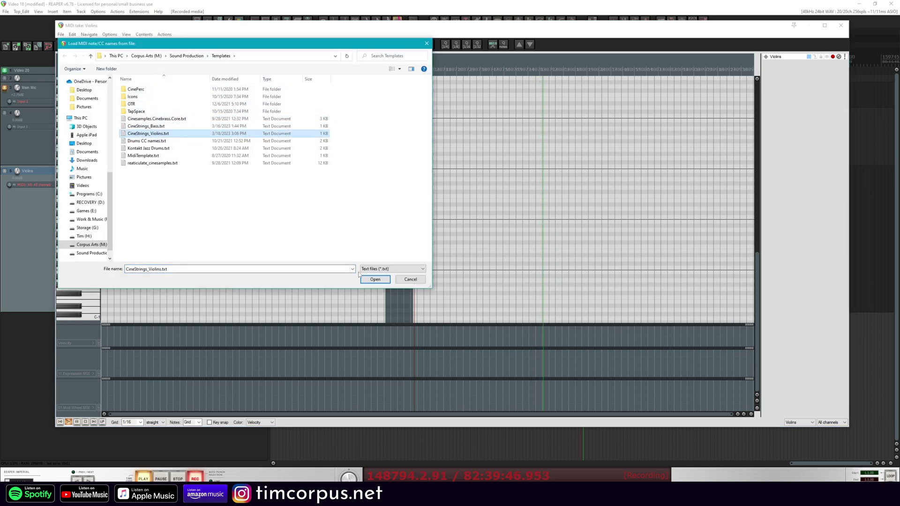
key(Return)
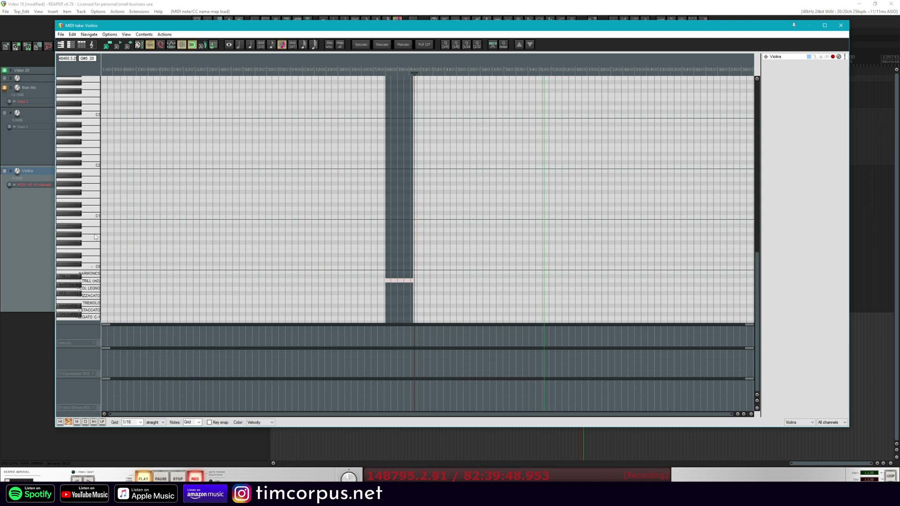